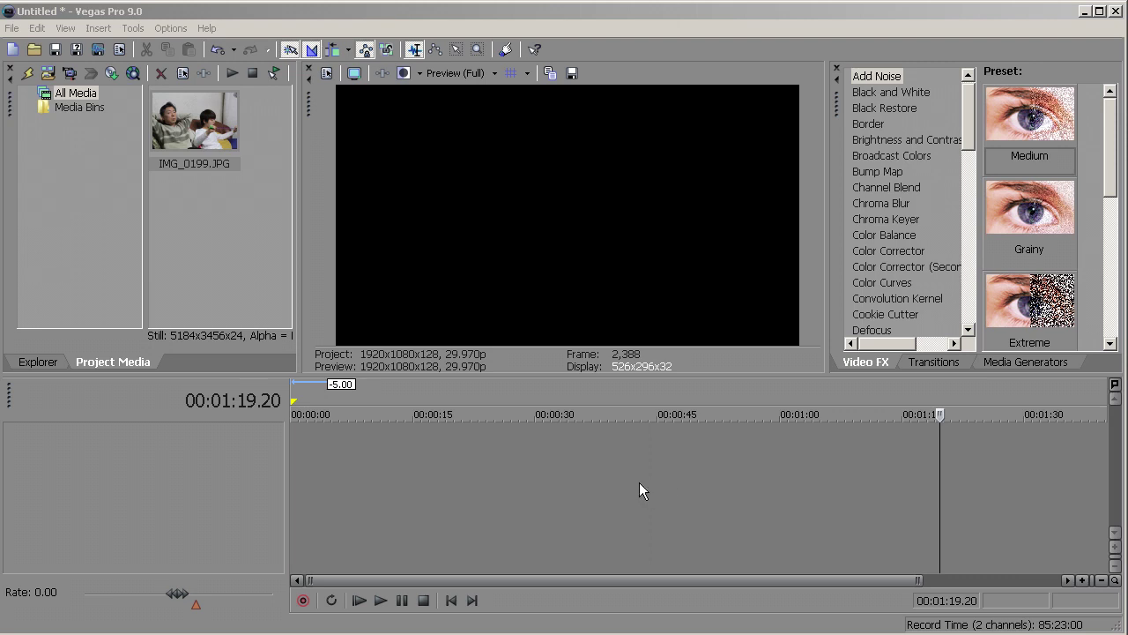
Place IMG_0199.JPG on track 1 at the start of the timeline.
{"action": "left_click", "coordinate": [419, 476]}
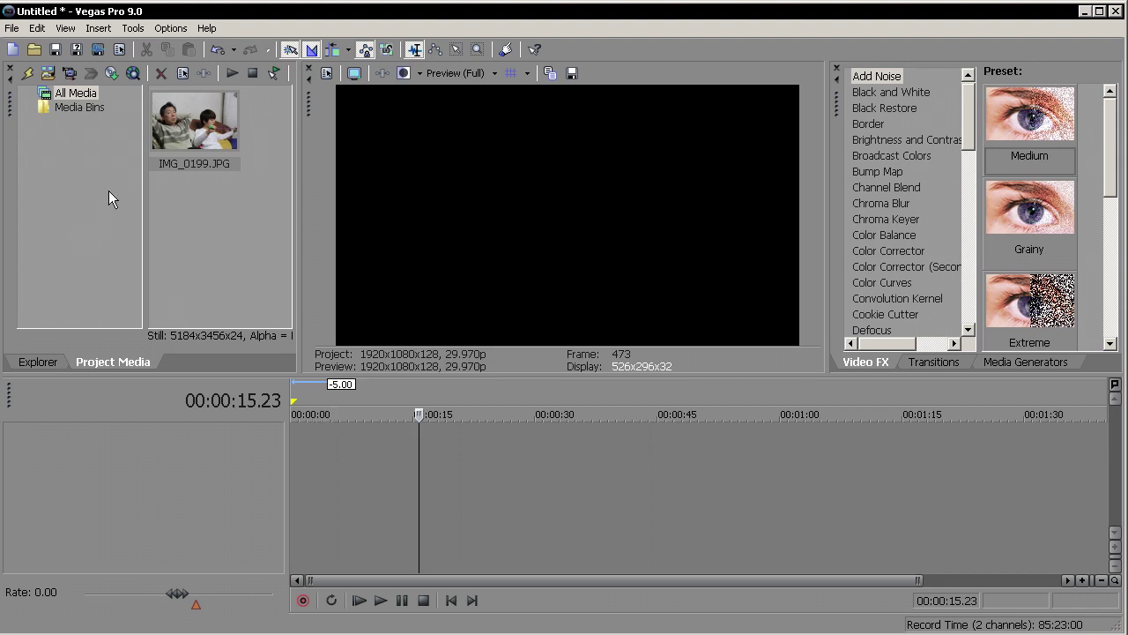
{"action": "left_click_drag", "start_coordinate": [179, 128], "coordinate": [295, 475]}
{"action": "left_click", "coordinate": [300, 464]}
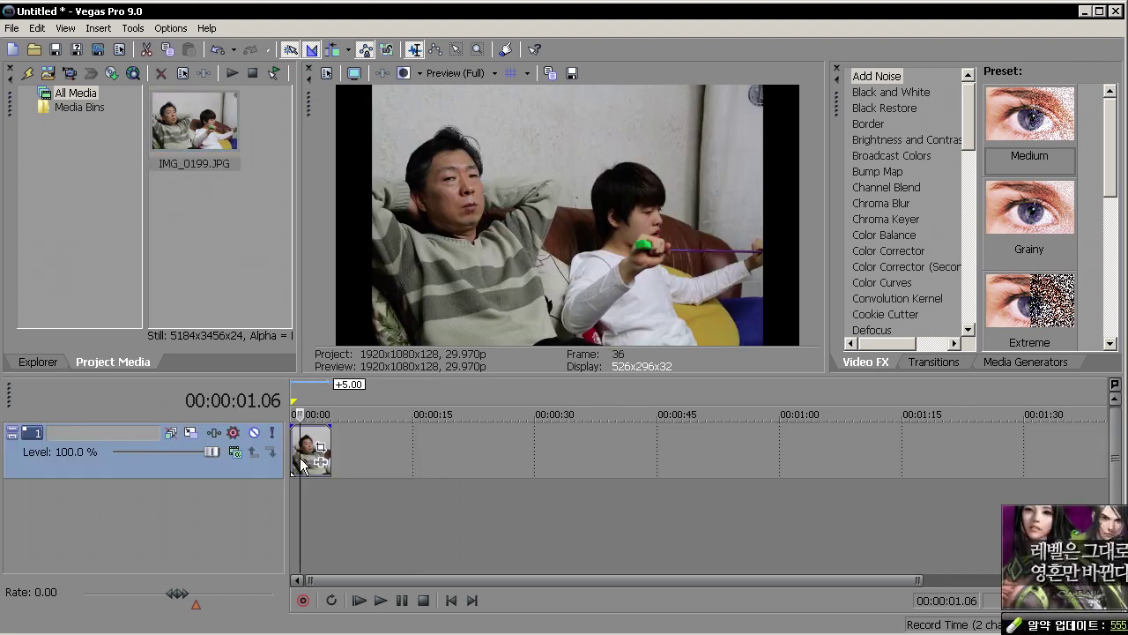
Match the photo's pan/crop to the widescreen output aspect and shift the frame lower.
{"action": "left_click", "coordinate": [321, 446]}
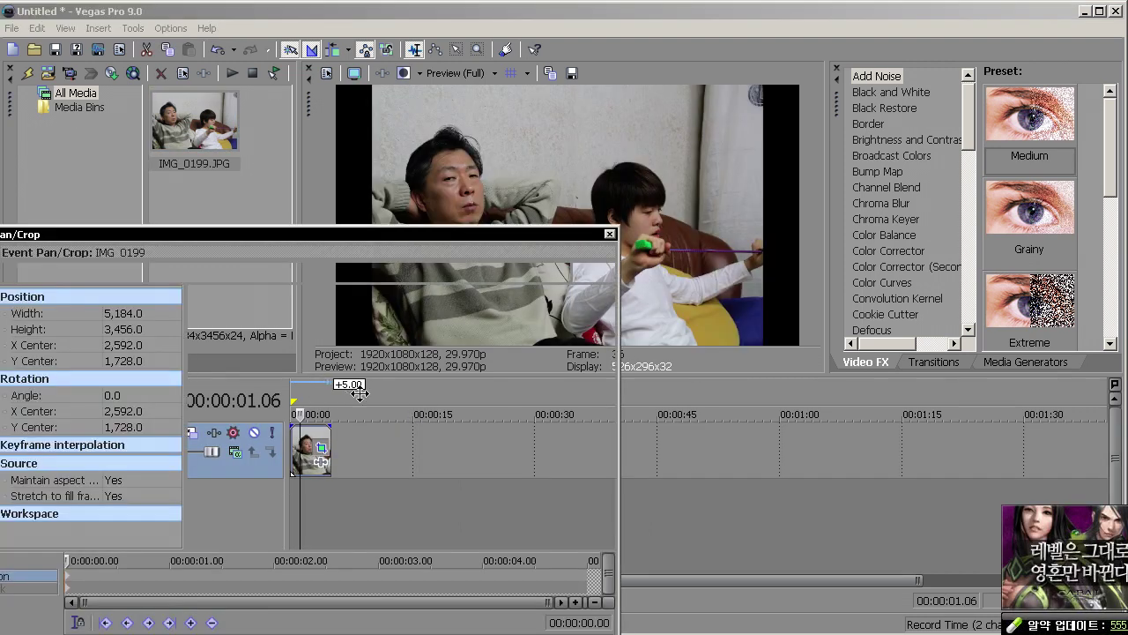
{"action": "right_click", "coordinate": [362, 395]}
{"action": "left_click", "coordinate": [400, 468]}
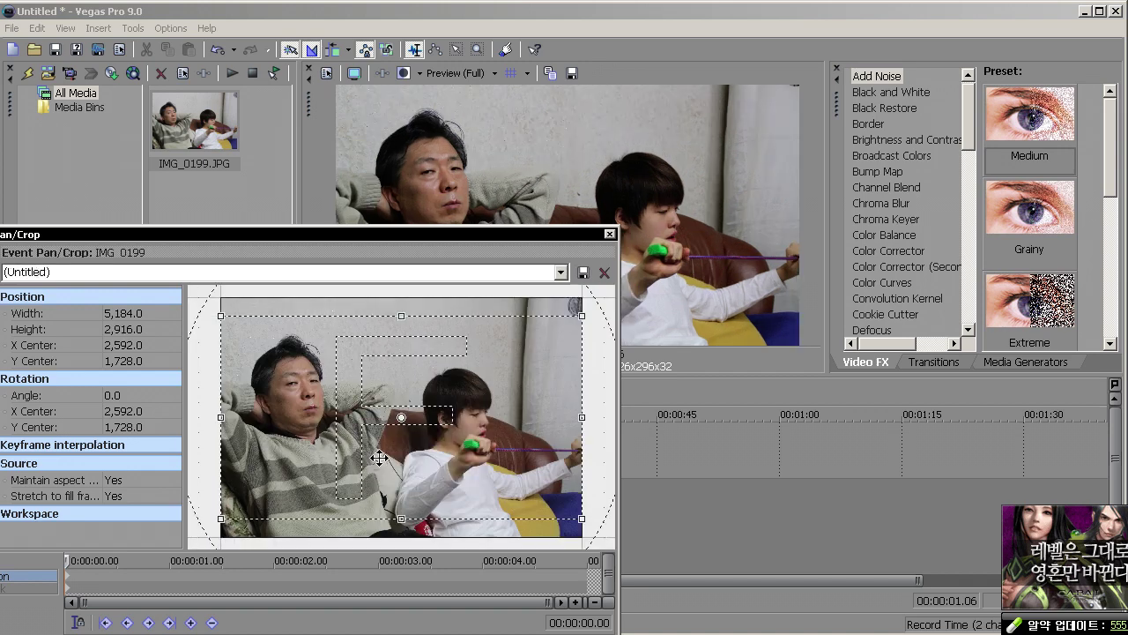
{"action": "left_click_drag", "start_coordinate": [378, 456], "coordinate": [376, 471]}
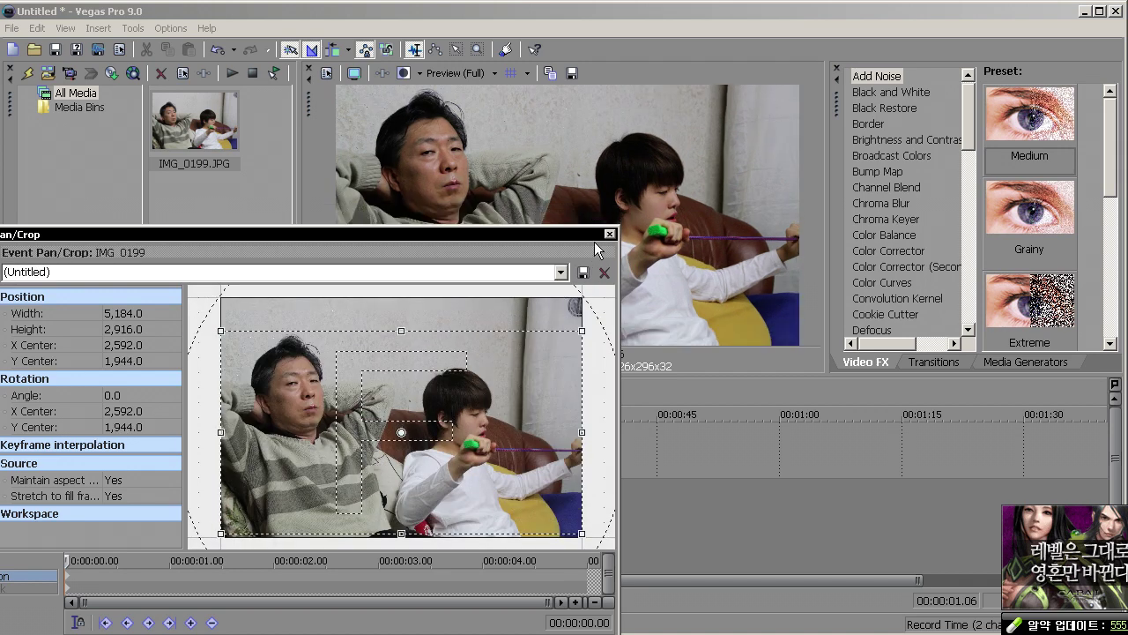
{"action": "left_click", "coordinate": [609, 234]}
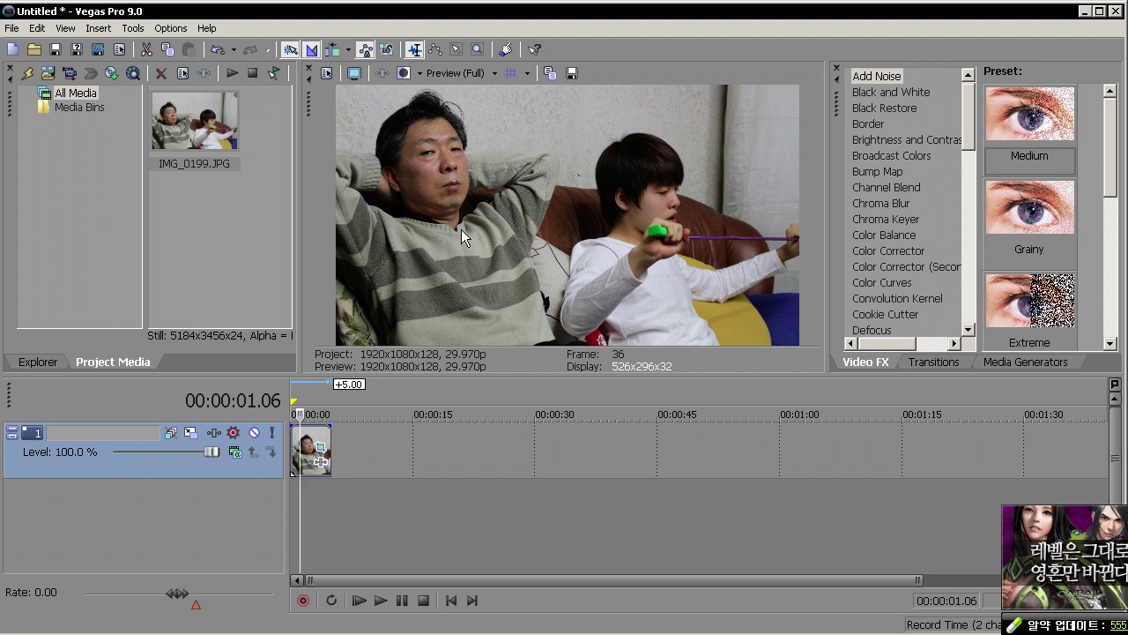
Zoom the timeline in on the photo and put the playhead at 00:00:02.19.
{"action": "scroll", "coordinate": [407, 438], "scroll_direction": "up", "scroll_amount": 3}
{"action": "scroll", "coordinate": [407, 432], "scroll_direction": "up", "scroll_amount": 3}
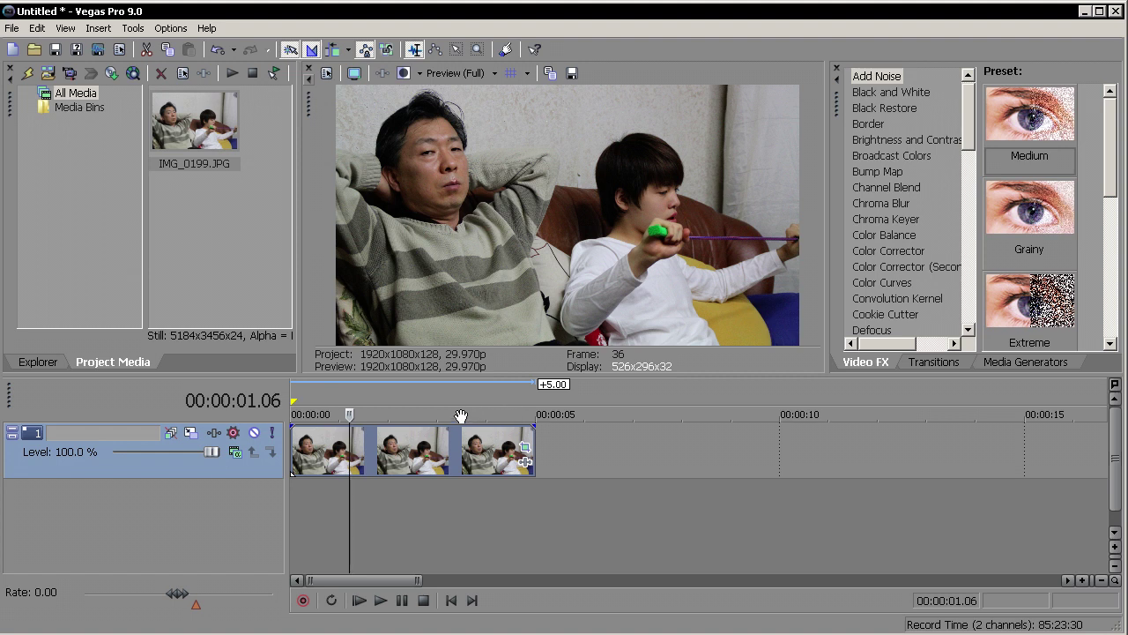
{"action": "left_click", "coordinate": [419, 443]}
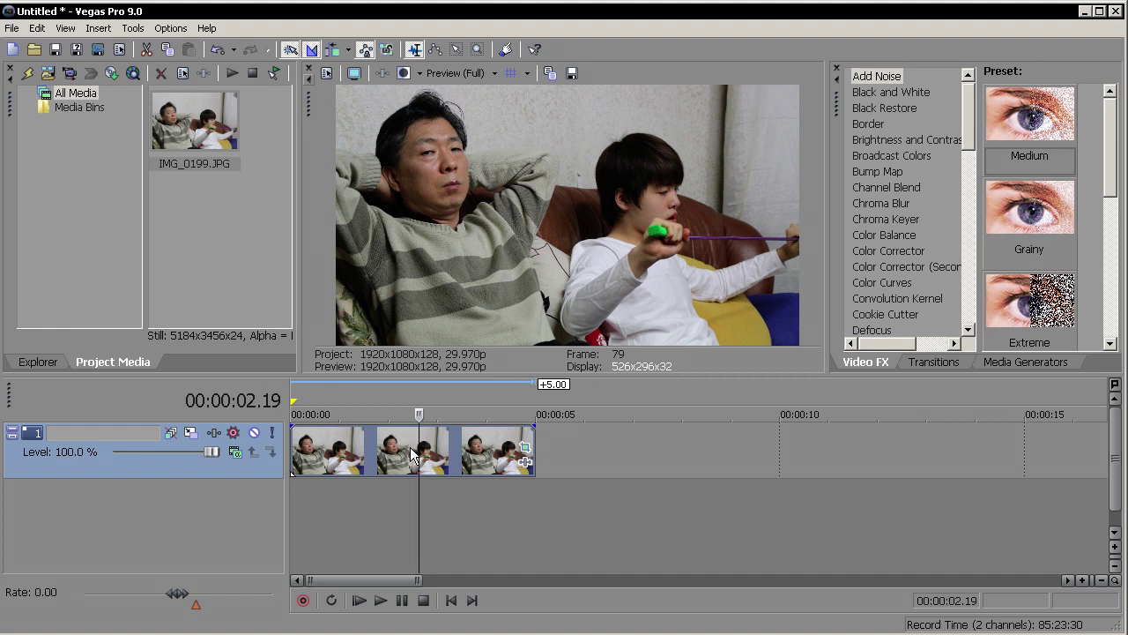
{"action": "left_click_drag", "start_coordinate": [968, 106], "coordinate": [960, 155]}
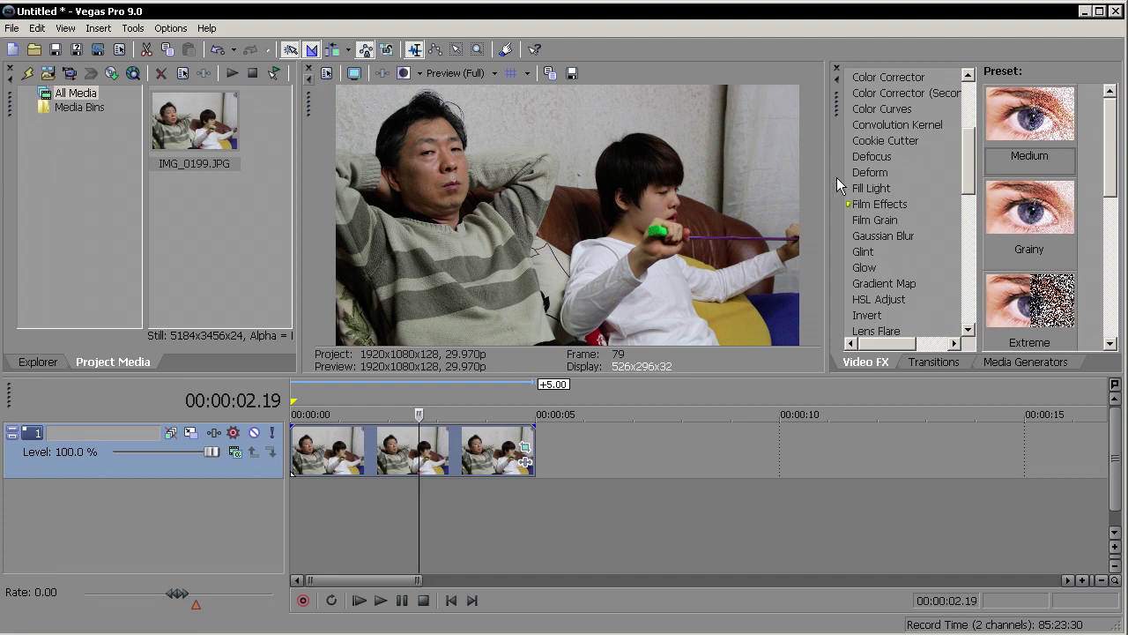
Resize the Video FX panes so the effects list and the preview are wider.
{"action": "left_click_drag", "start_coordinate": [972, 165], "coordinate": [969, 111]}
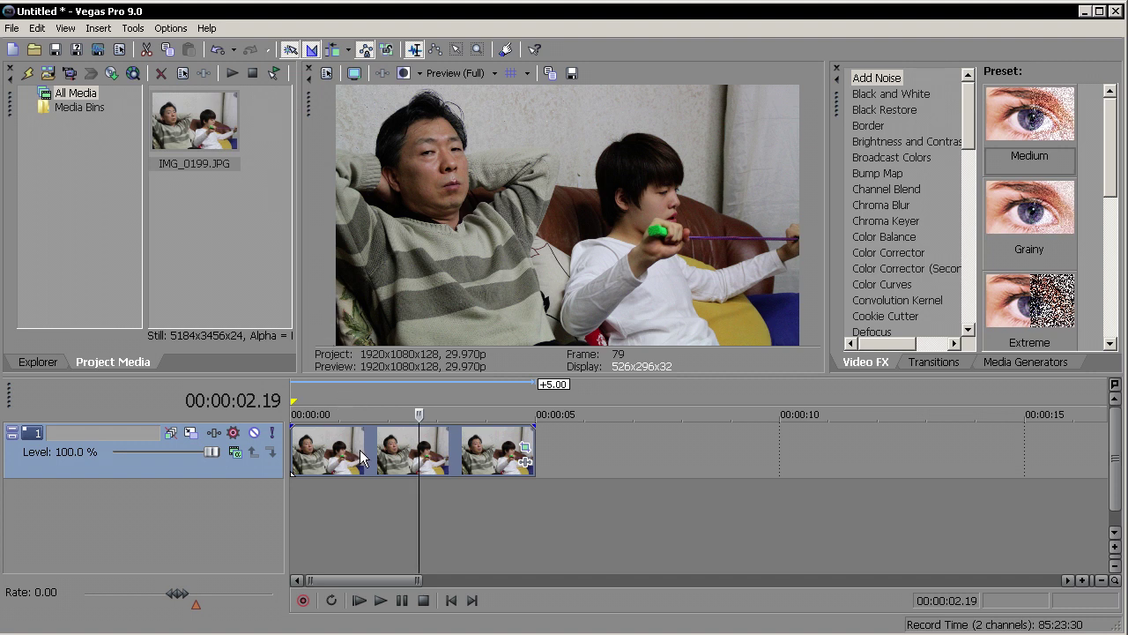
{"action": "left_click_drag", "start_coordinate": [979, 148], "coordinate": [999, 150]}
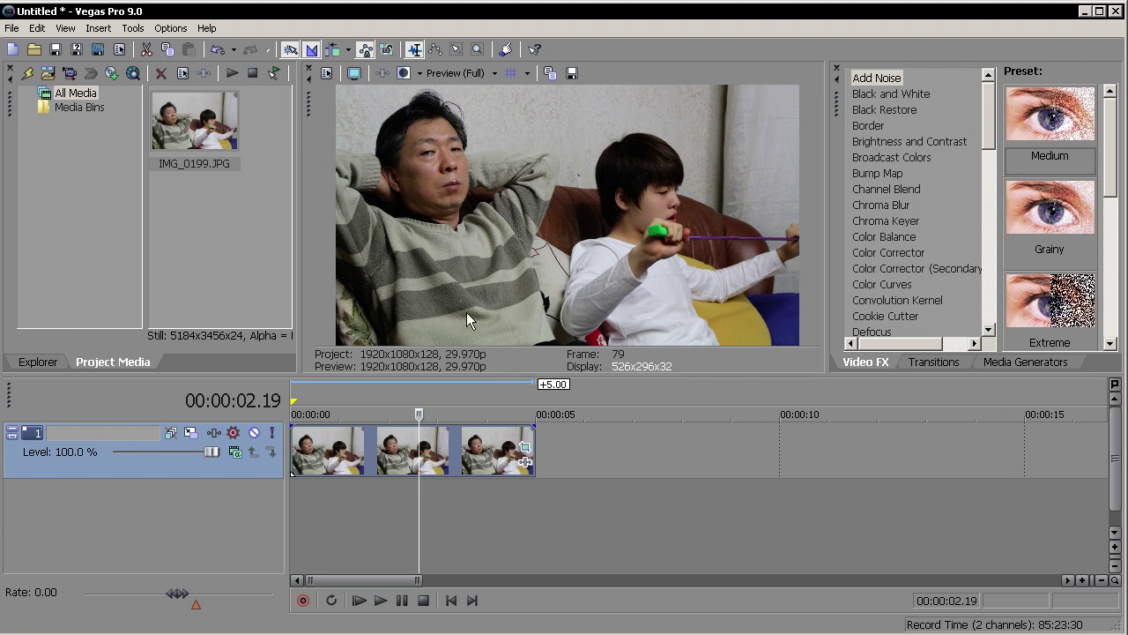
{"action": "left_click_drag", "start_coordinate": [298, 190], "coordinate": [337, 193]}
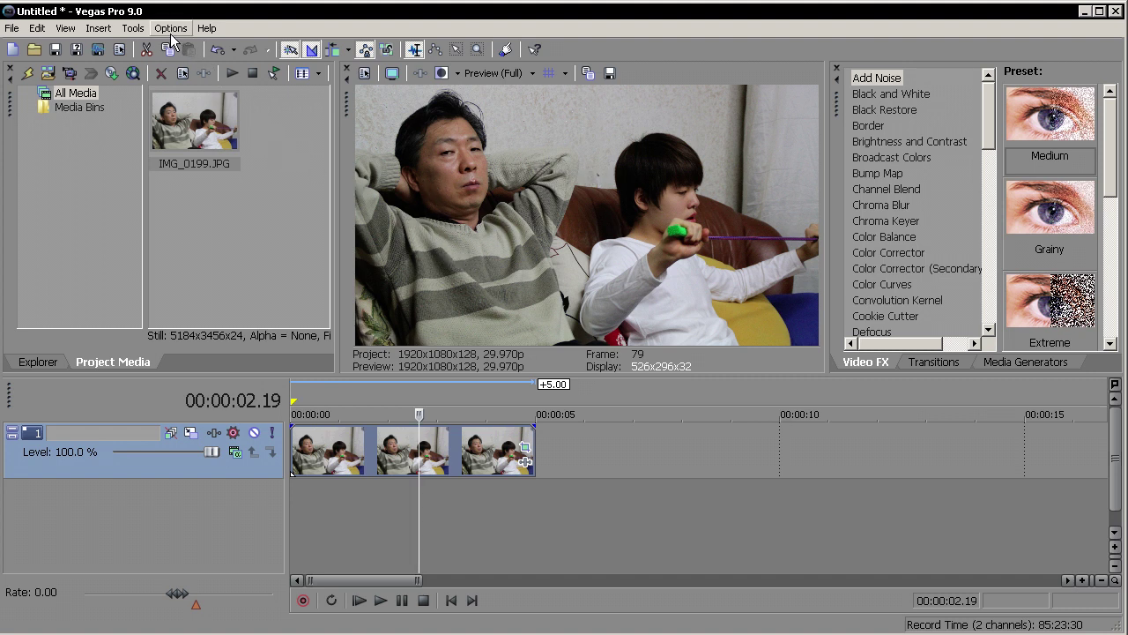
Open Video Scopes, dock it on the left, and set the scope type to All.
{"action": "left_click", "coordinate": [66, 29]}
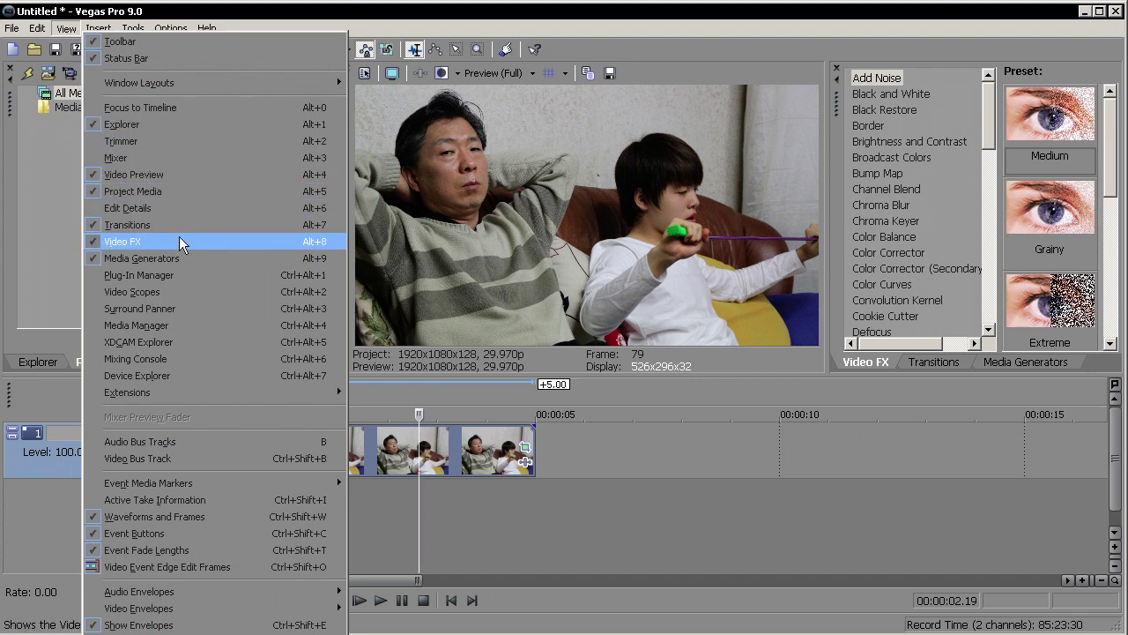
{"action": "left_click", "coordinate": [179, 289]}
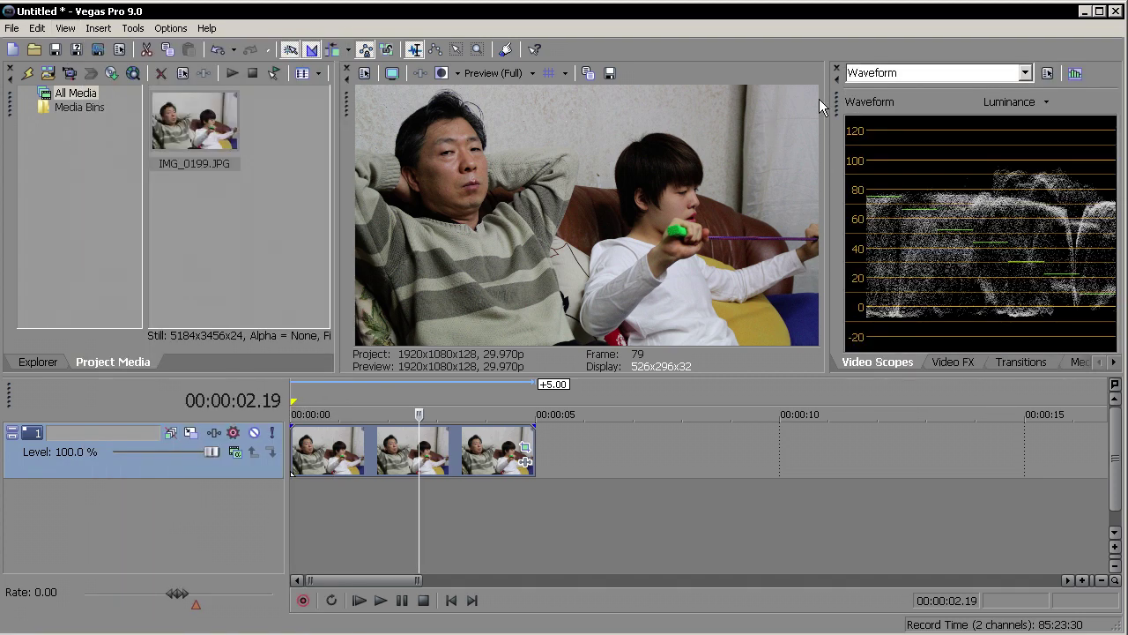
{"action": "left_click_drag", "start_coordinate": [834, 103], "coordinate": [31, 87]}
{"action": "left_click", "coordinate": [216, 102]}
{"action": "left_click", "coordinate": [187, 74]}
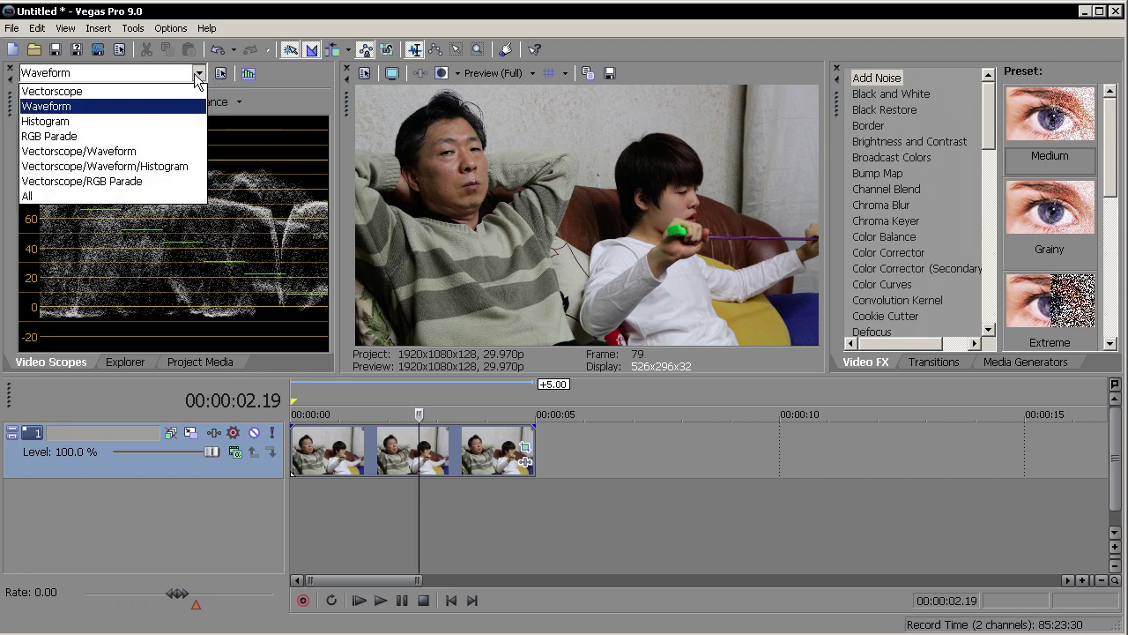
{"action": "left_click", "coordinate": [101, 202]}
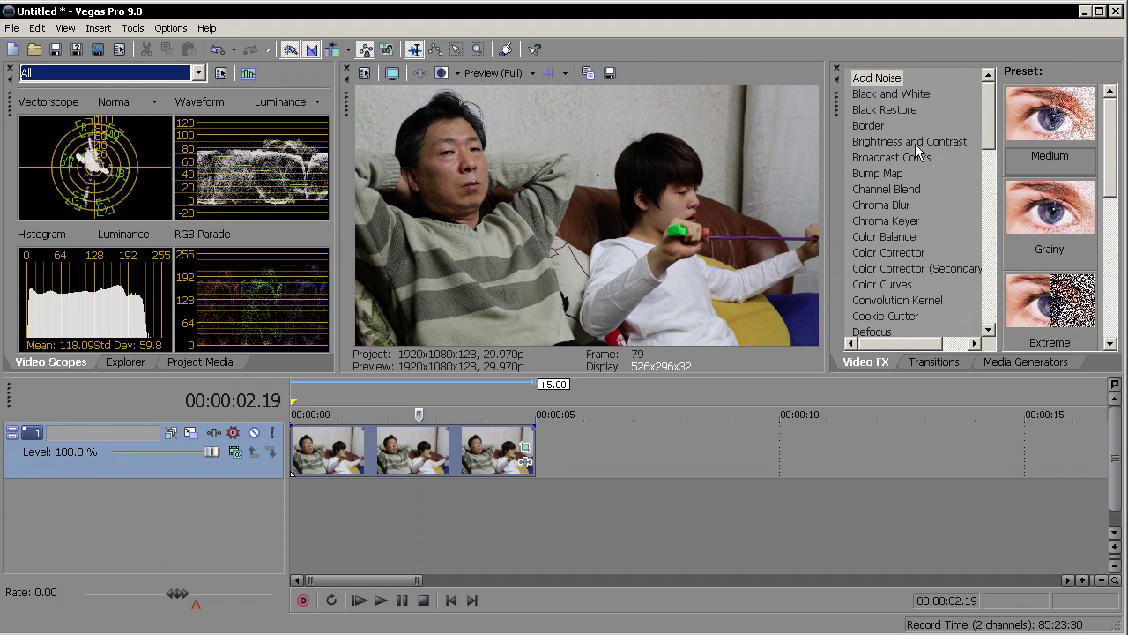
Apply Black and White to IMG_0199 with its Blend set to 0.400.
{"action": "left_click", "coordinate": [894, 94]}
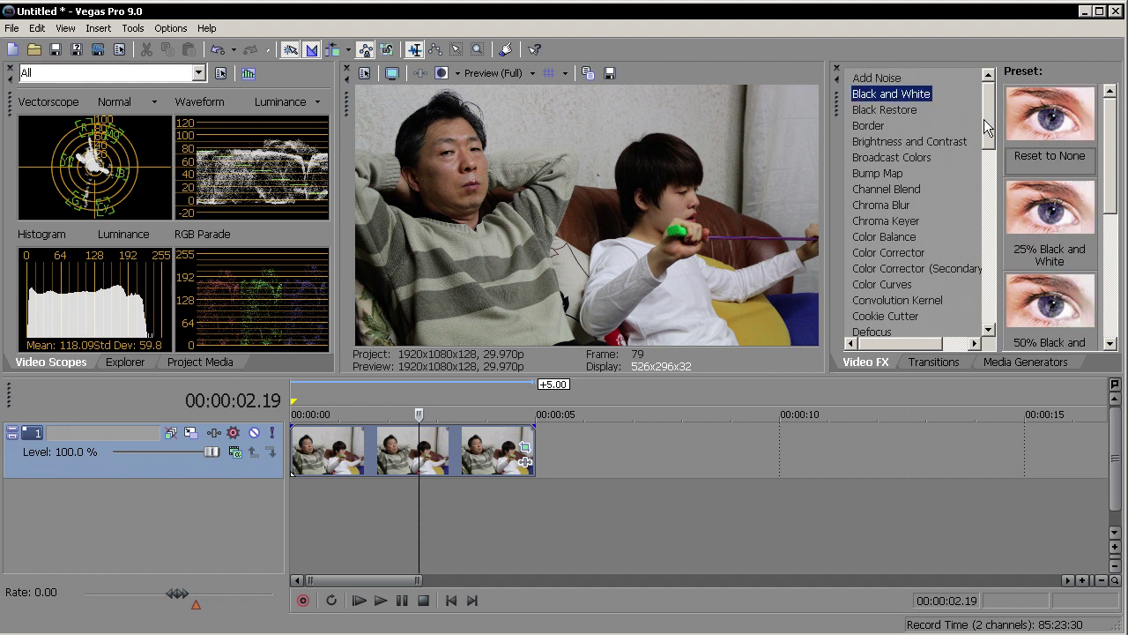
{"action": "left_click_drag", "start_coordinate": [1047, 124], "coordinate": [373, 452]}
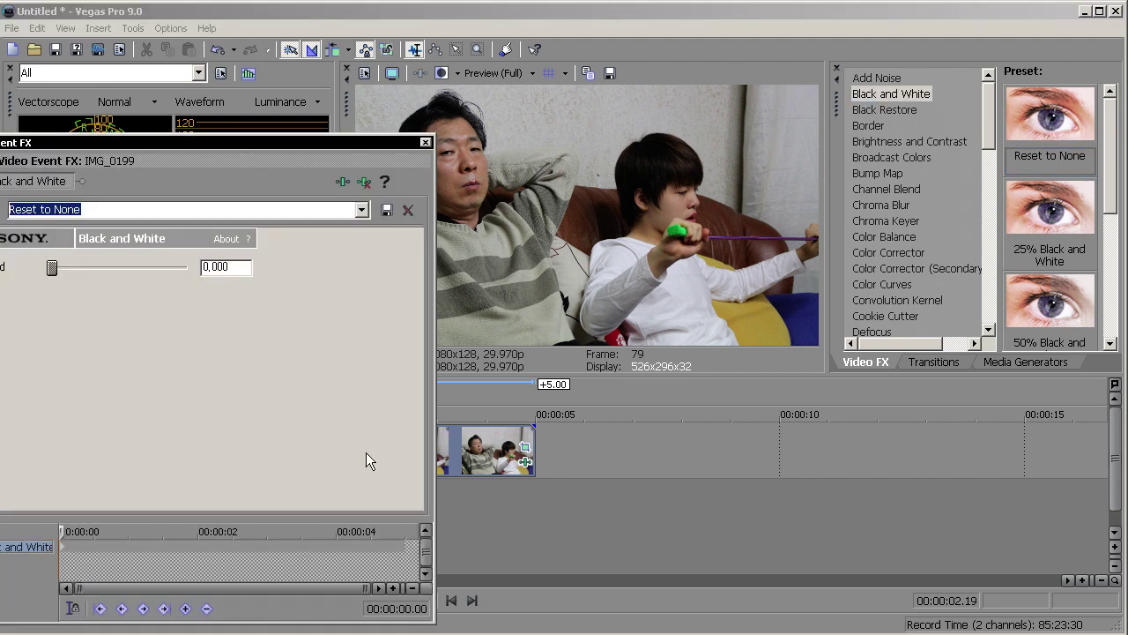
{"action": "left_click_drag", "start_coordinate": [262, 147], "coordinate": [921, 168]}
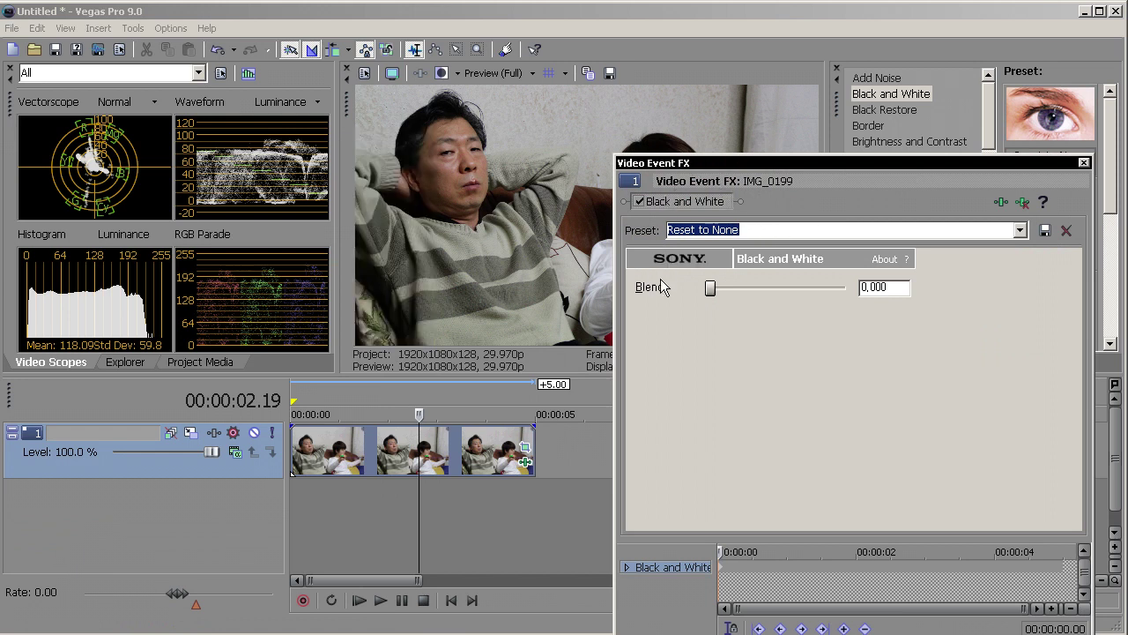
{"action": "left_click_drag", "start_coordinate": [716, 286], "coordinate": [866, 286]}
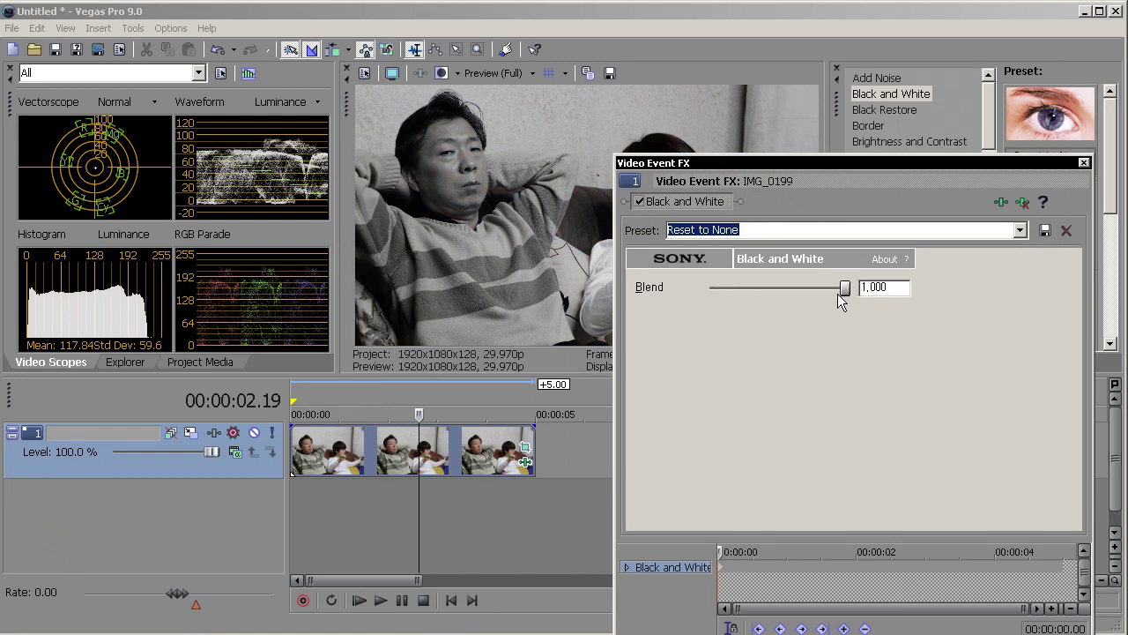
{"action": "left_click_drag", "start_coordinate": [843, 288], "coordinate": [765, 286]}
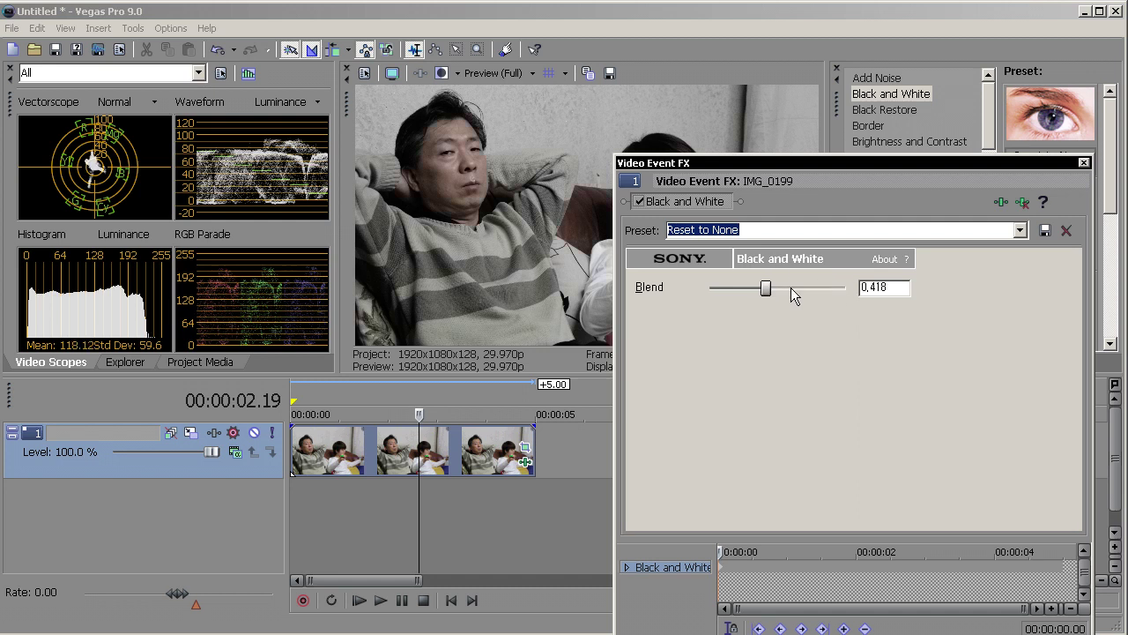
{"action": "type", "text": "00"}
{"action": "left_click_drag", "start_coordinate": [896, 164], "coordinate": [419, 153]}
{"action": "left_click", "coordinate": [606, 151]}
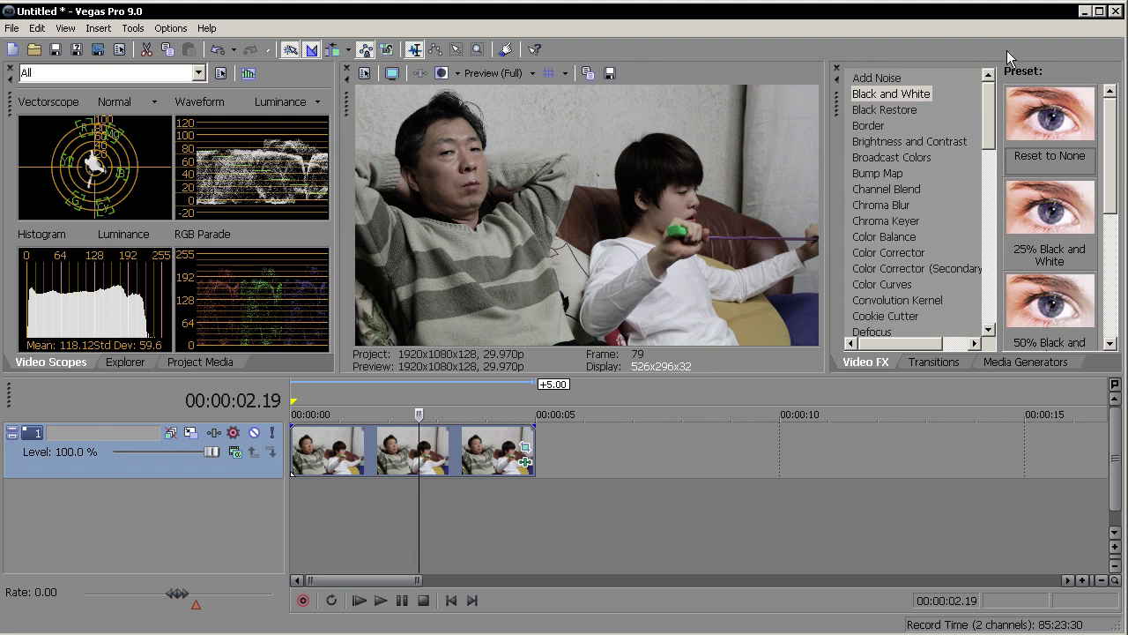
Add the Color Curves effect to the IMG_0199 photo event.
{"action": "left_click_drag", "start_coordinate": [990, 102], "coordinate": [989, 134]}
{"action": "left_click", "coordinate": [886, 152]}
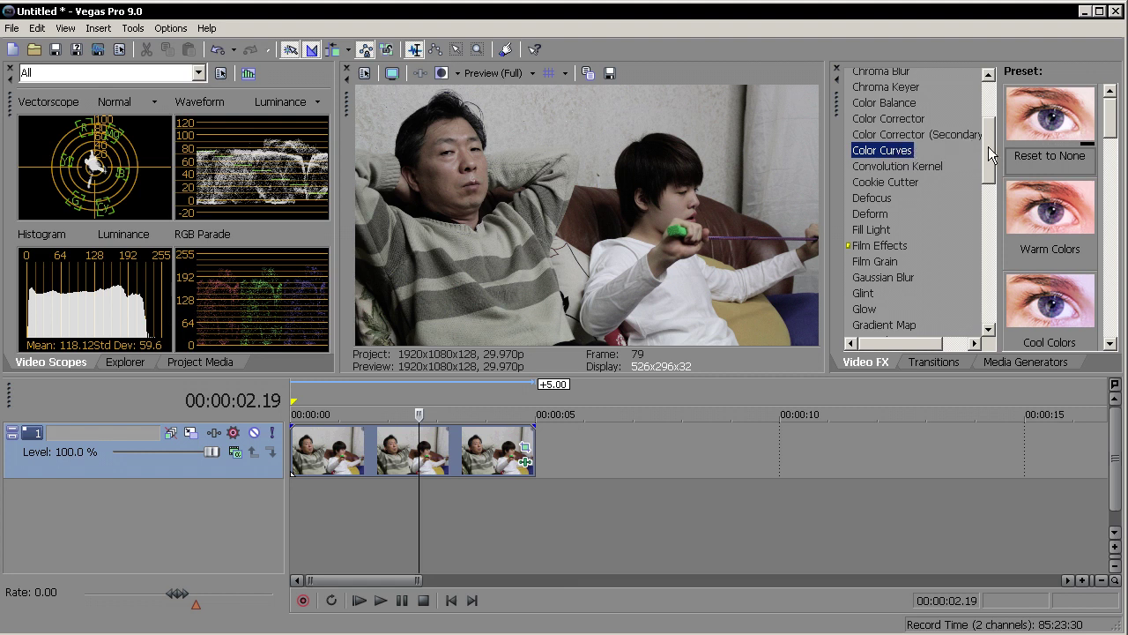
{"action": "mouse_move", "coordinate": [988, 147]}
{"action": "left_mouse_down"}
{"action": "mouse_move", "coordinate": [992, 172]}
{"action": "mouse_move", "coordinate": [988, 147]}
{"action": "left_mouse_up"}
{"action": "left_click_drag", "start_coordinate": [1037, 137], "coordinate": [443, 449]}
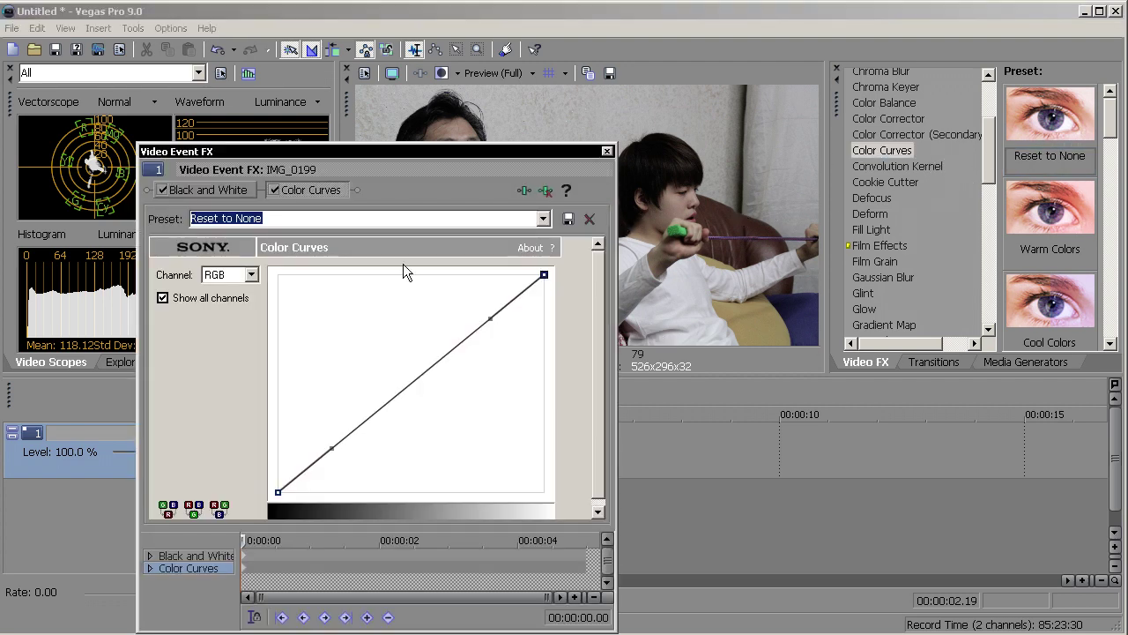
{"action": "left_click_drag", "start_coordinate": [337, 154], "coordinate": [800, 130]}
Bow the RGB curve down to darken the shadows and midtones.
{"action": "left_click", "coordinate": [708, 251]}
{"action": "left_click", "coordinate": [708, 251]}
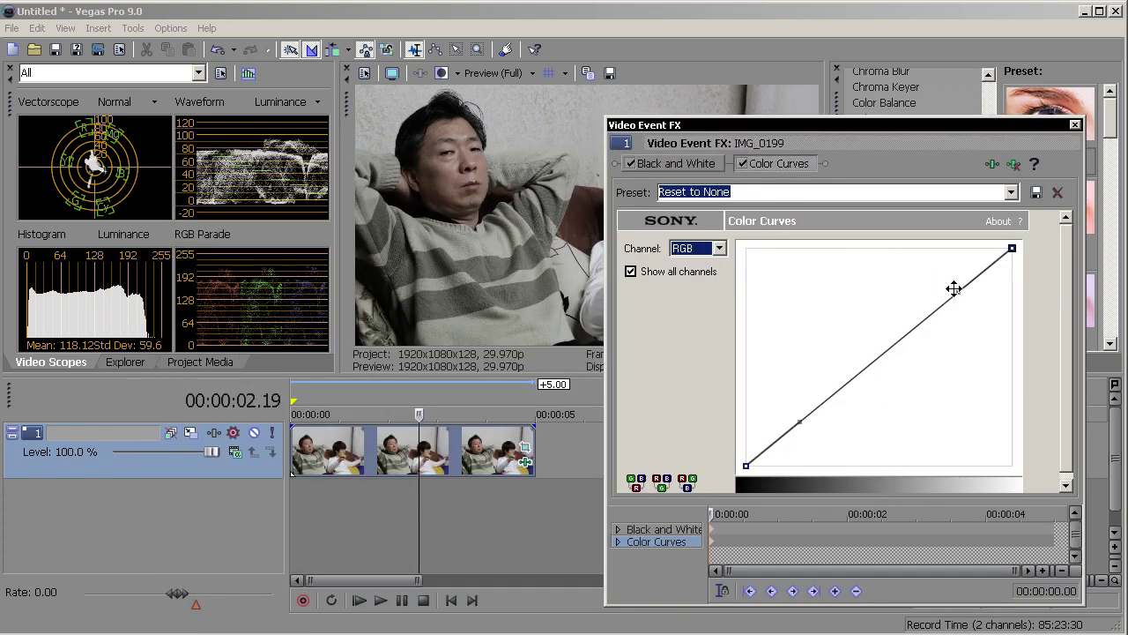
{"action": "left_click_drag", "start_coordinate": [962, 291], "coordinate": [968, 309]}
{"action": "left_click_drag", "start_coordinate": [798, 417], "coordinate": [871, 439]}
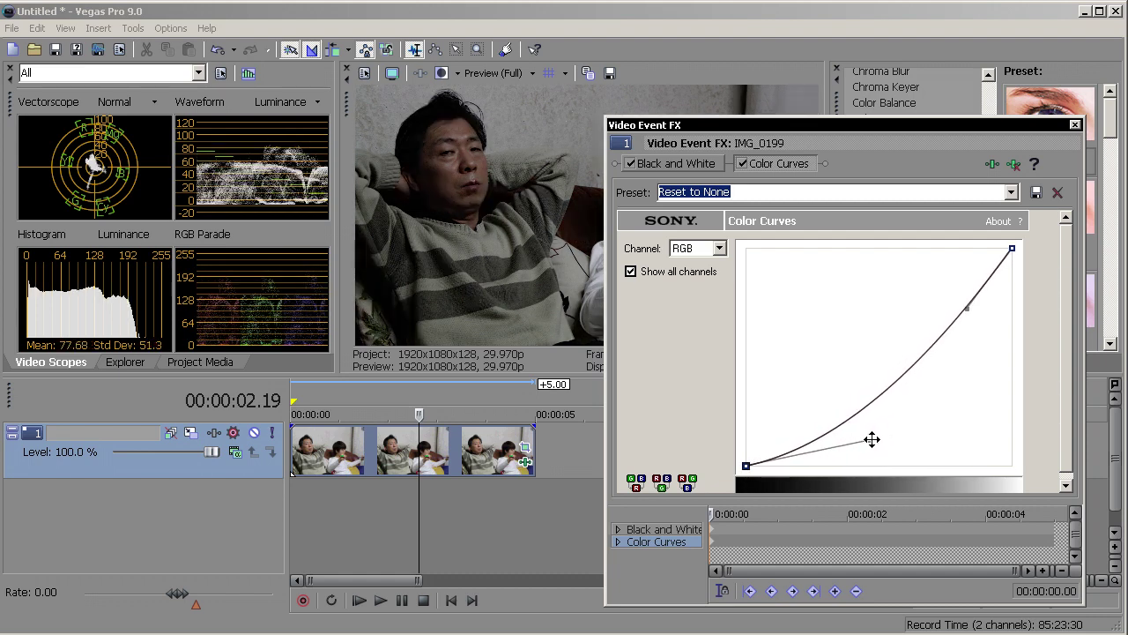
{"action": "left_click_drag", "start_coordinate": [872, 439], "coordinate": [857, 436]}
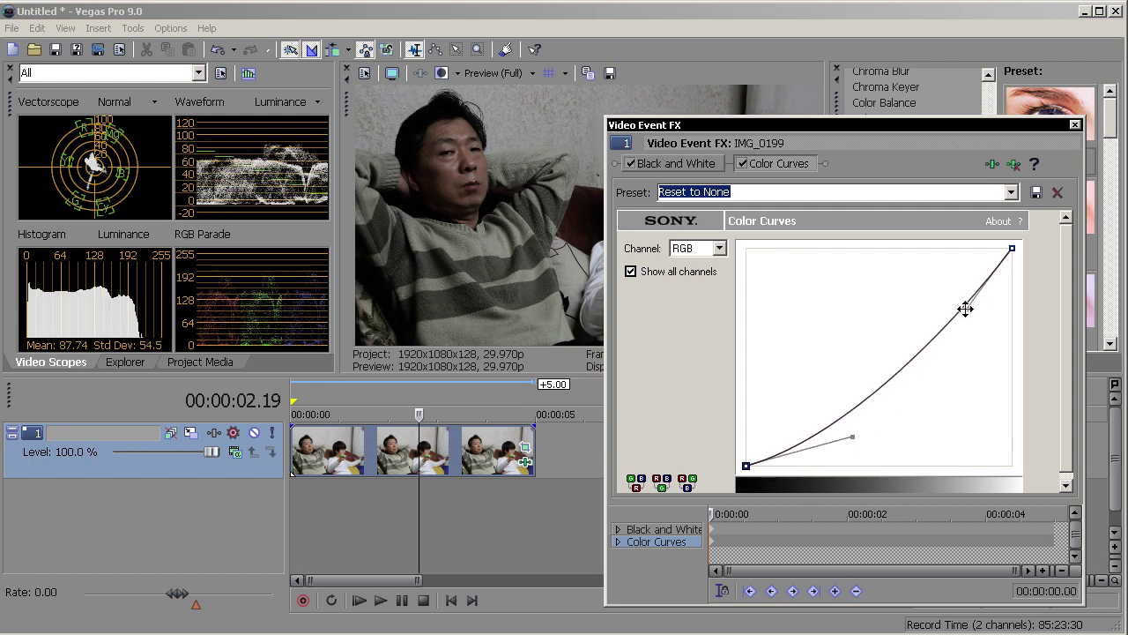
{"action": "left_click_drag", "start_coordinate": [851, 436], "coordinate": [833, 433]}
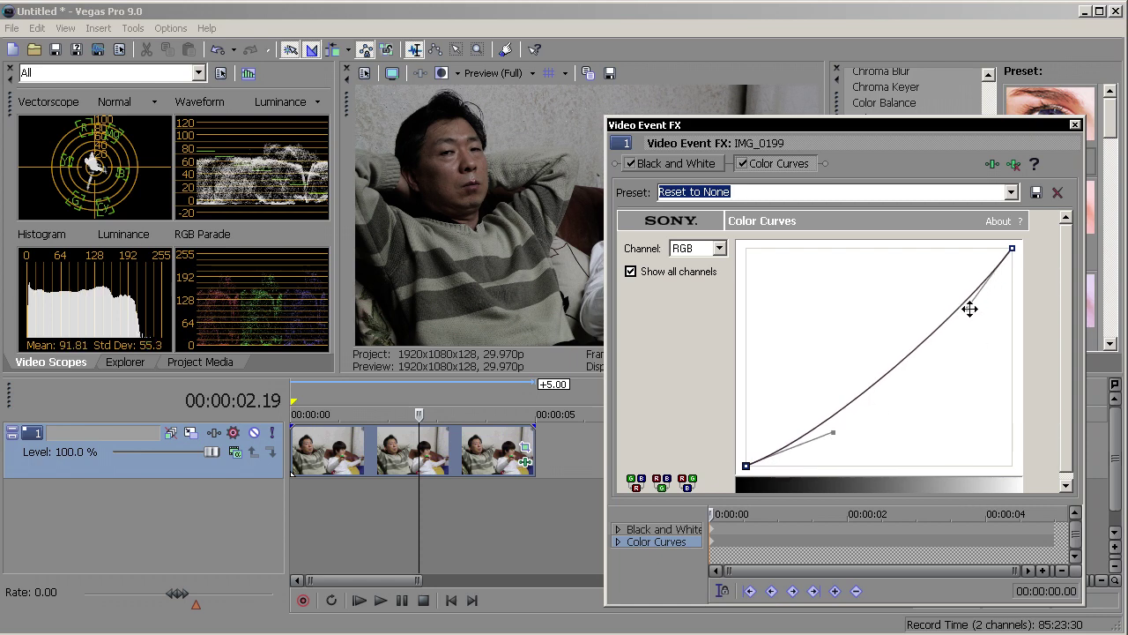
{"action": "left_click_drag", "start_coordinate": [967, 308], "coordinate": [975, 346]}
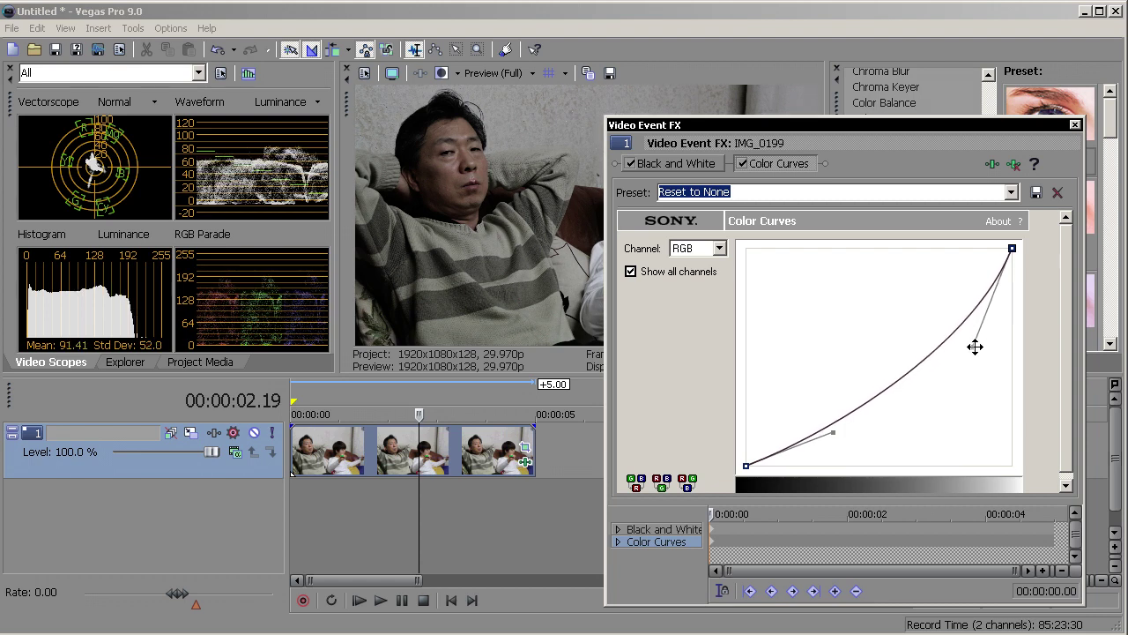
Toggle Color Curves off and on to compare, then close Video Event FX.
{"action": "left_click_drag", "start_coordinate": [699, 122], "coordinate": [670, 164]}
{"action": "left_click", "coordinate": [807, 166]}
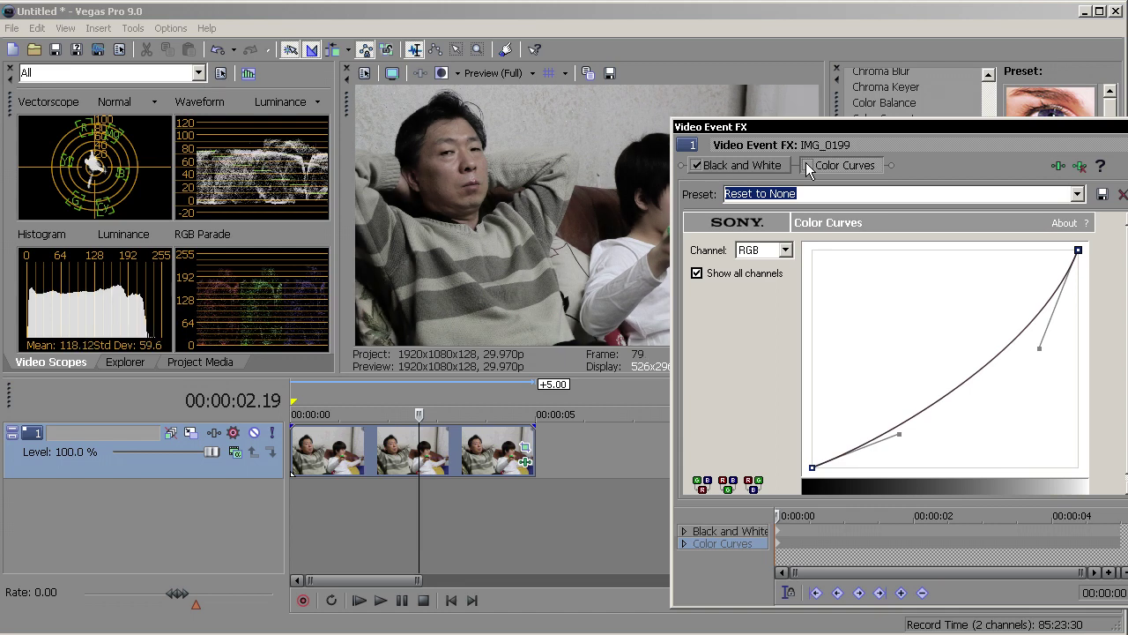
{"action": "left_click", "coordinate": [808, 166]}
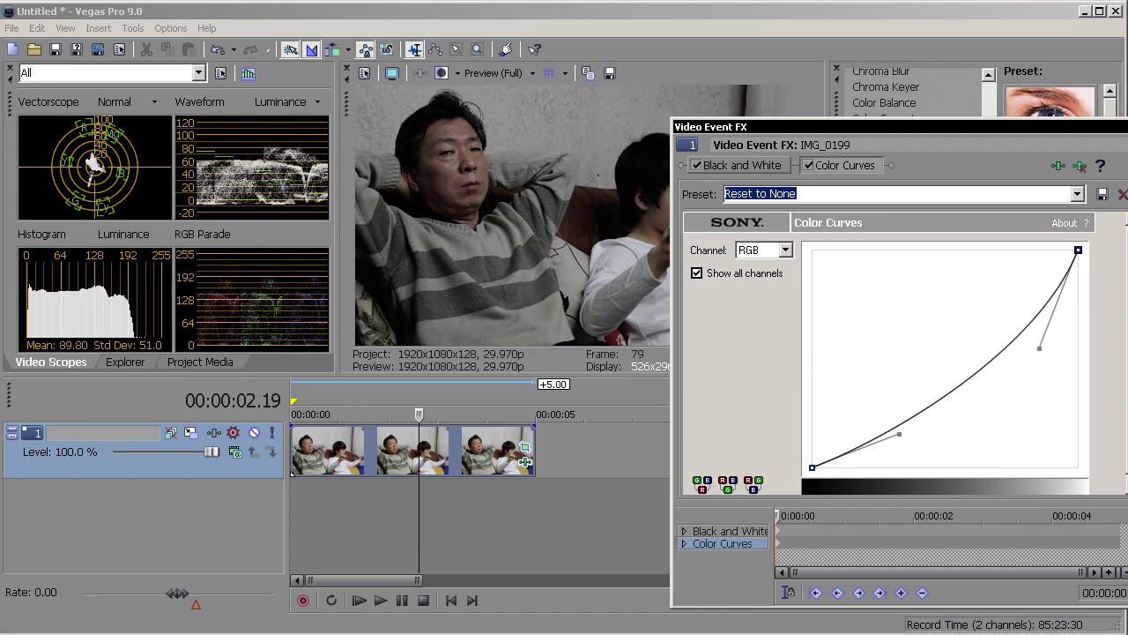
{"action": "key", "text": "alt+F4"}
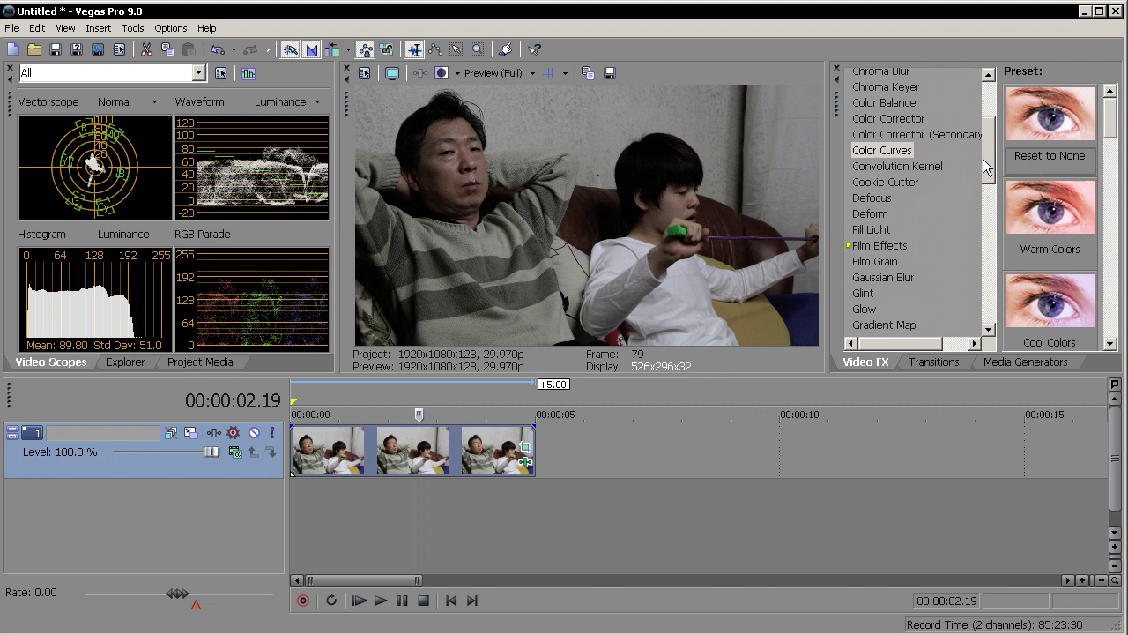
Browse the Color Corrector presets, then drop Color Corrector onto the IMG_0199 clip.
{"action": "scroll", "coordinate": [982, 159], "scroll_direction": "up", "scroll_amount": 2}
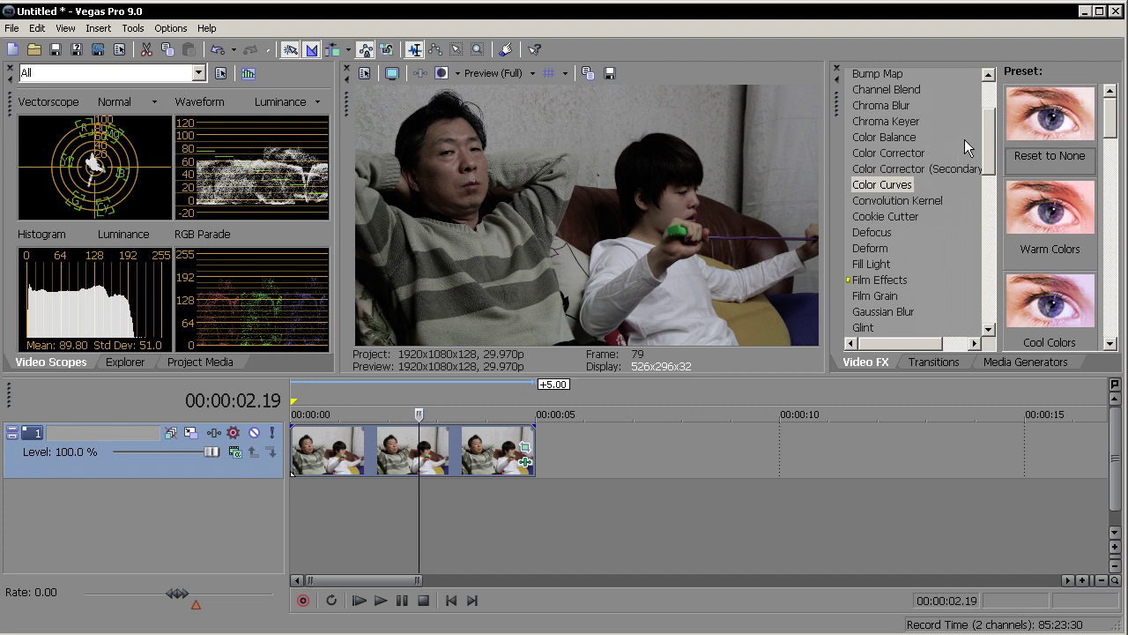
{"action": "scroll", "coordinate": [1113, 132], "scroll_direction": "down", "scroll_amount": 1}
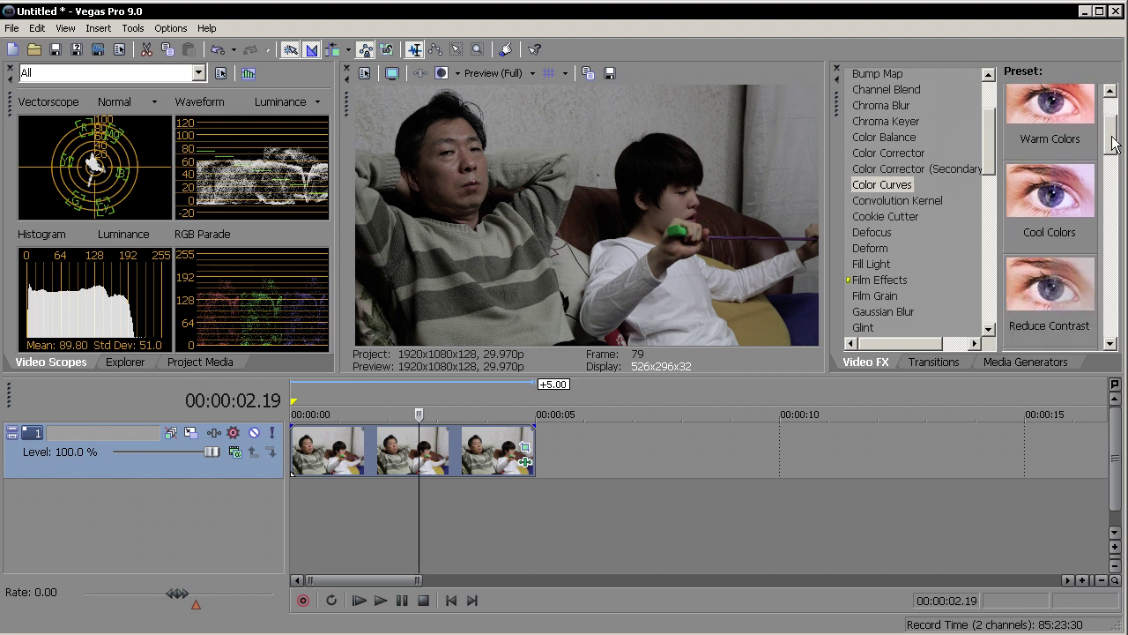
{"action": "left_click_drag", "start_coordinate": [1111, 146], "coordinate": [977, 163]}
{"action": "left_click", "coordinate": [922, 152]}
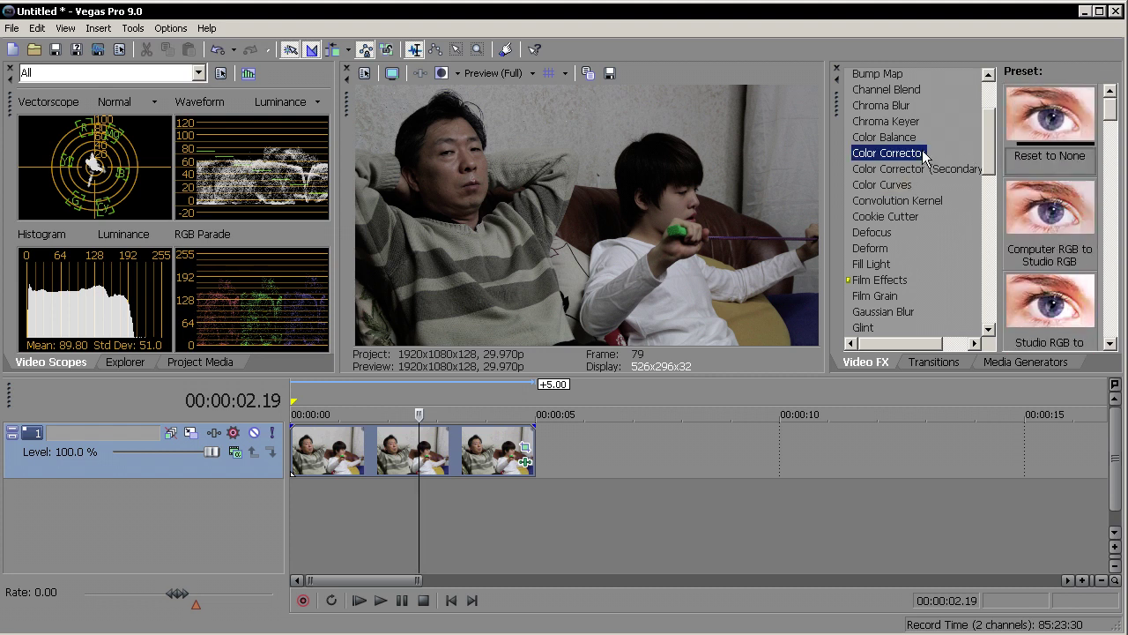
{"action": "left_click", "coordinate": [916, 172]}
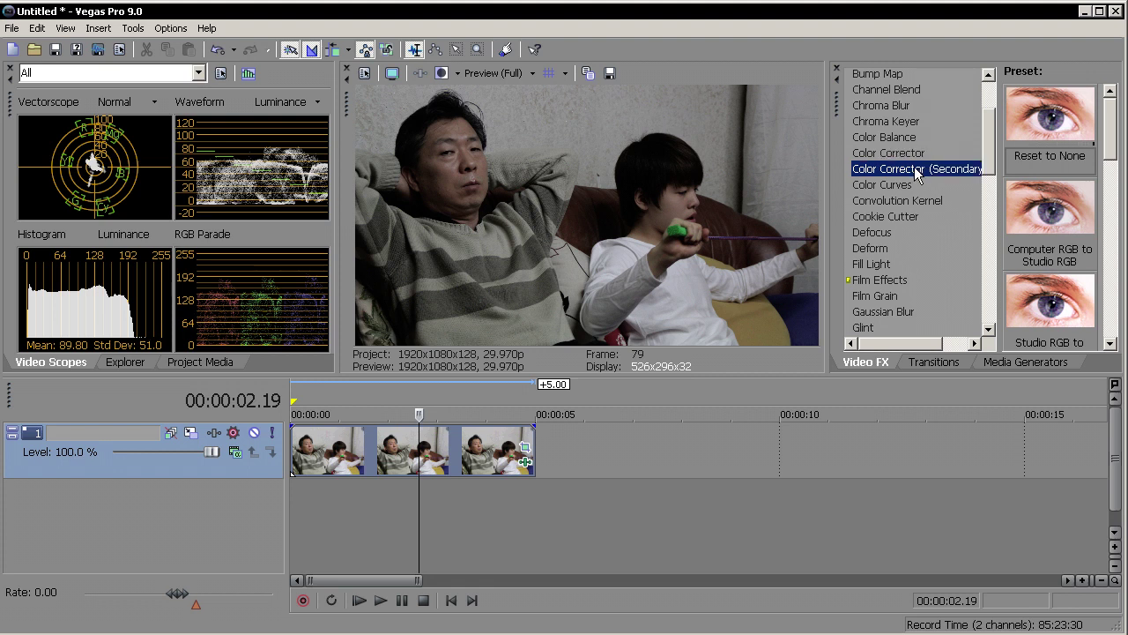
{"action": "left_click", "coordinate": [906, 158]}
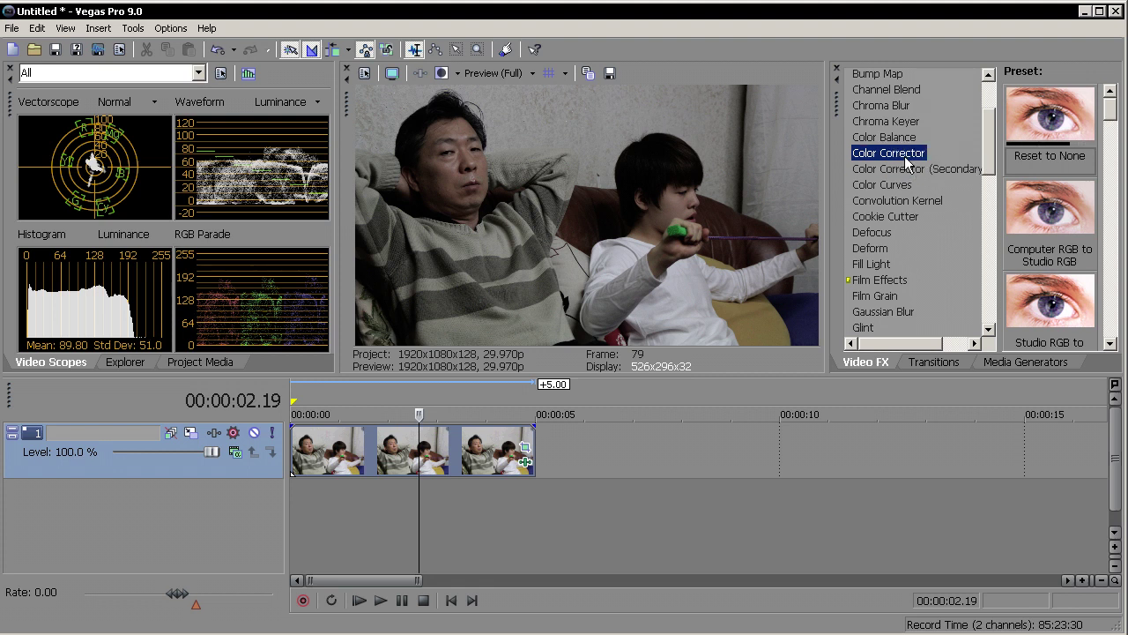
{"action": "left_click_drag", "start_coordinate": [906, 159], "coordinate": [490, 453]}
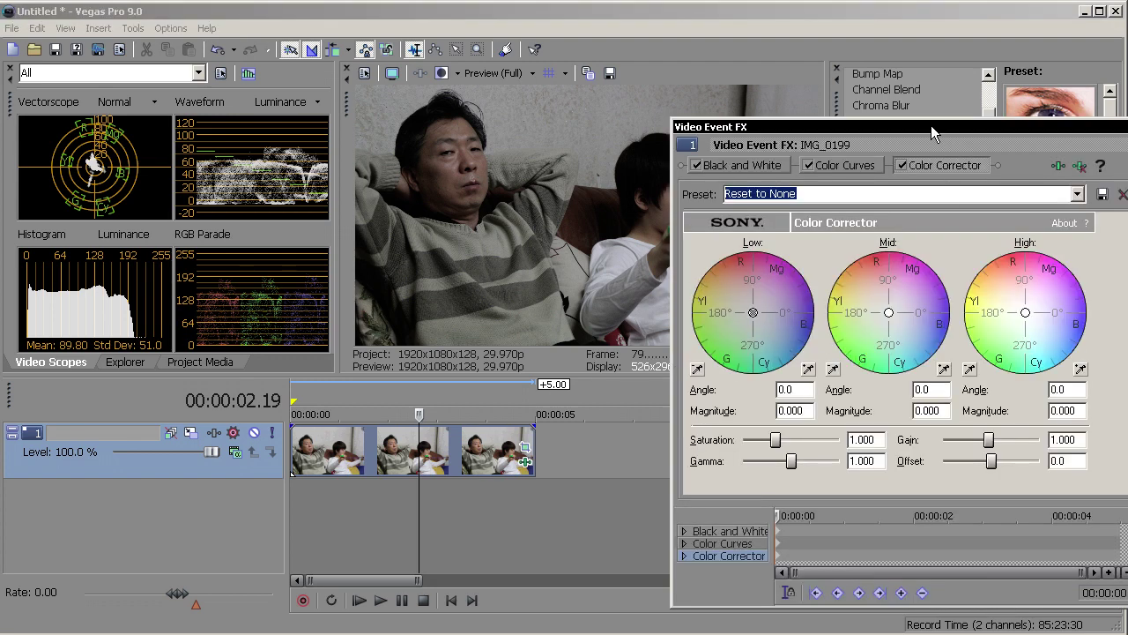
Tint lows 315.0/0.219, mids 248.2/0.167 and highs 333.4/0.208 in Color Corrector.
{"action": "left_click_drag", "start_coordinate": [930, 125], "coordinate": [905, 130]}
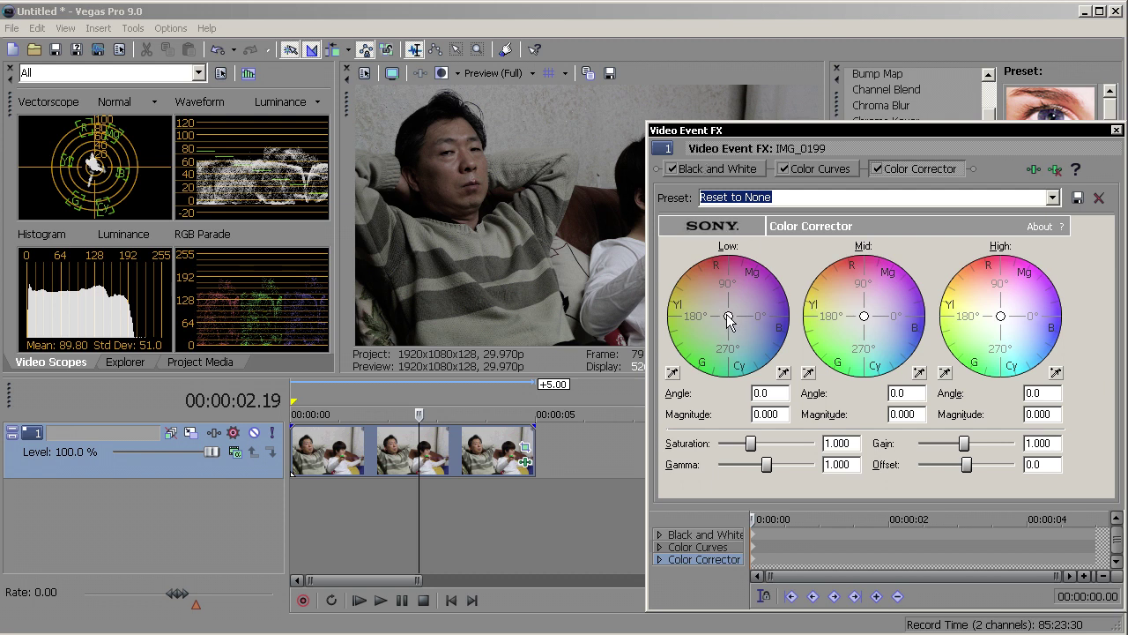
{"action": "left_click_drag", "start_coordinate": [728, 319], "coordinate": [754, 342]}
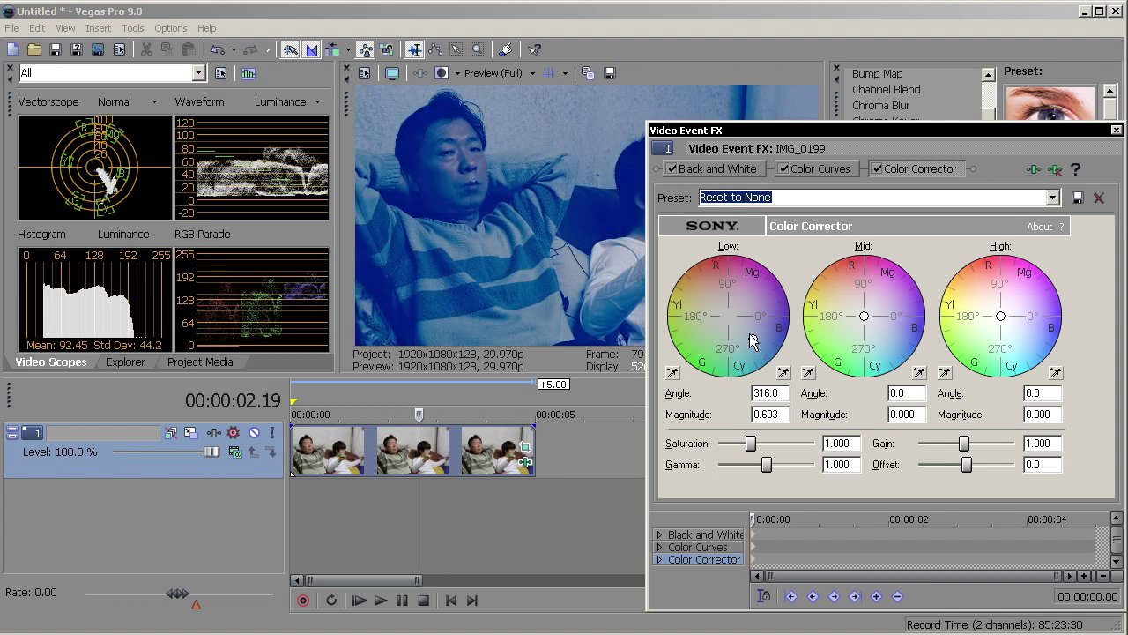
{"action": "left_click_drag", "start_coordinate": [752, 342], "coordinate": [746, 333]}
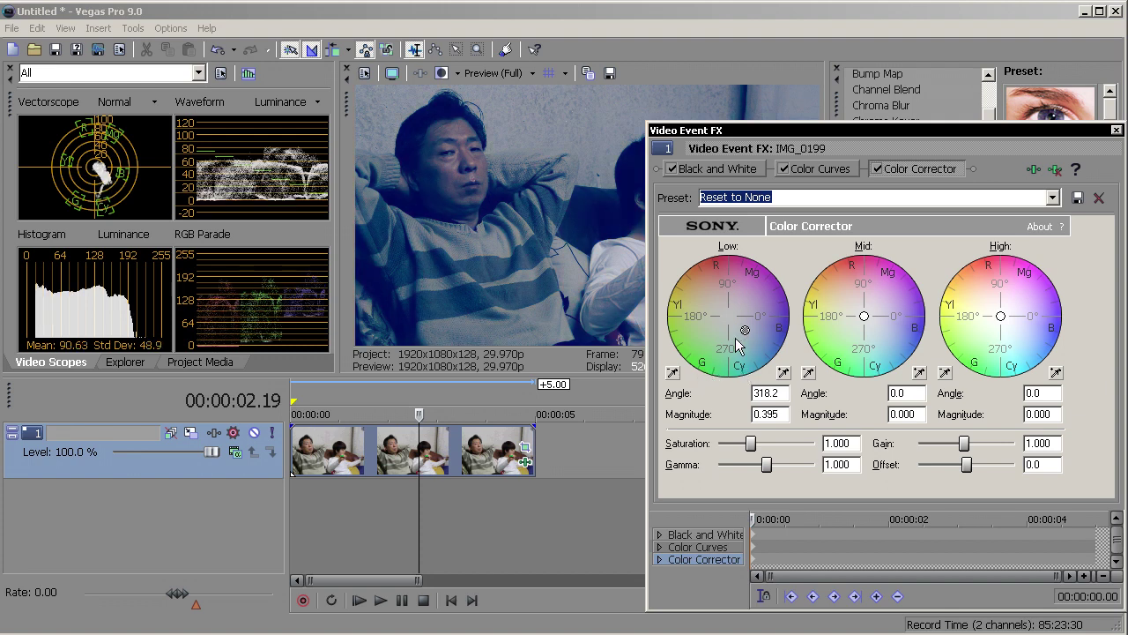
{"action": "left_click_drag", "start_coordinate": [747, 331], "coordinate": [741, 327]}
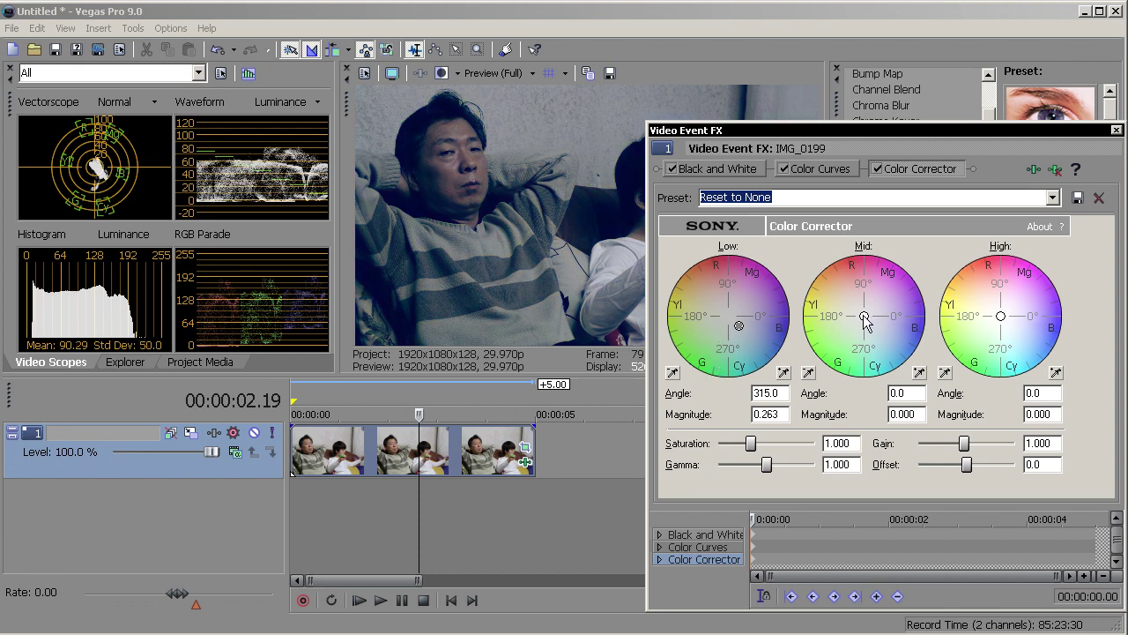
{"action": "left_click_drag", "start_coordinate": [863, 318], "coordinate": [859, 325]}
{"action": "left_click_drag", "start_coordinate": [1001, 316], "coordinate": [1014, 327]}
{"action": "left_click_drag", "start_coordinate": [741, 330], "coordinate": [738, 325]}
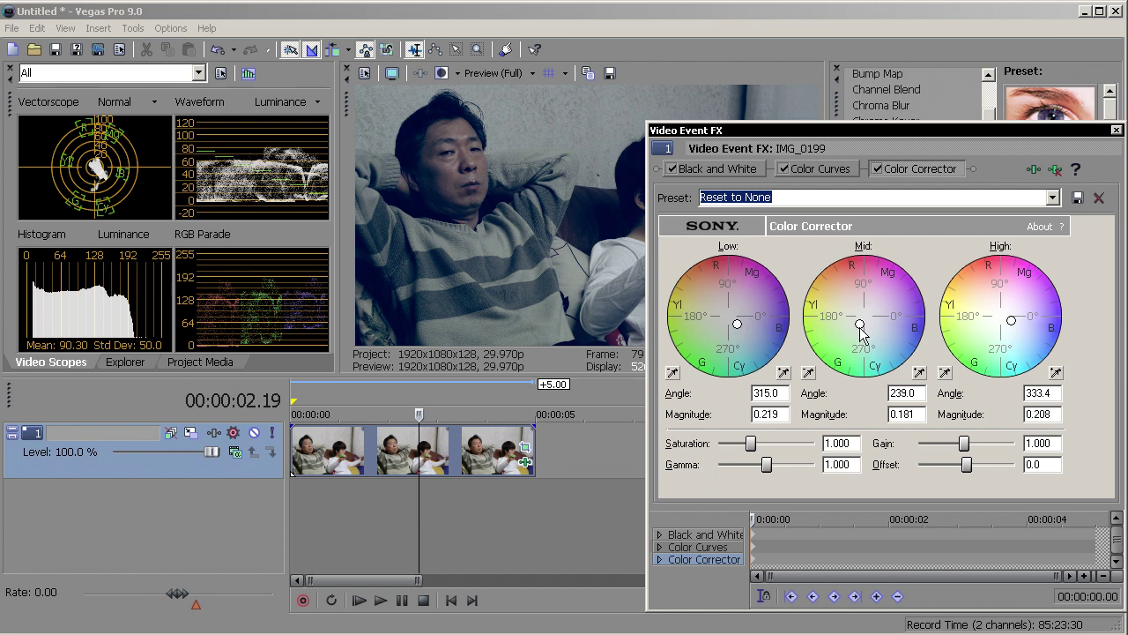
{"action": "left_click_drag", "start_coordinate": [862, 329], "coordinate": [861, 324]}
{"action": "left_click_drag", "start_coordinate": [816, 133], "coordinate": [237, 177]}
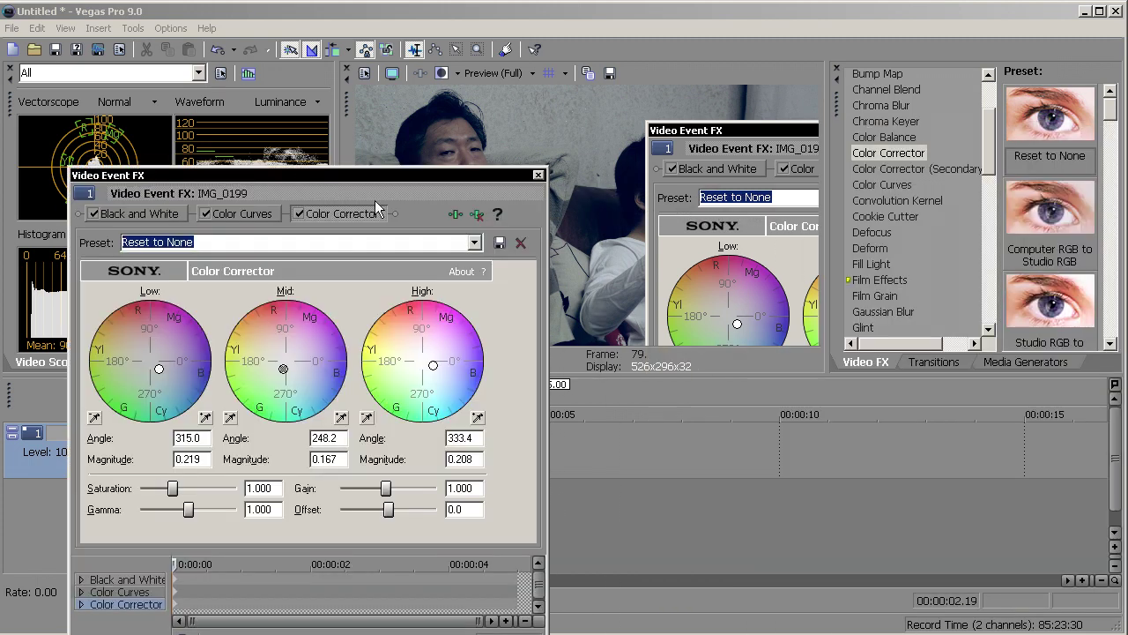
{"action": "left_click_drag", "start_coordinate": [419, 182], "coordinate": [388, 164]}
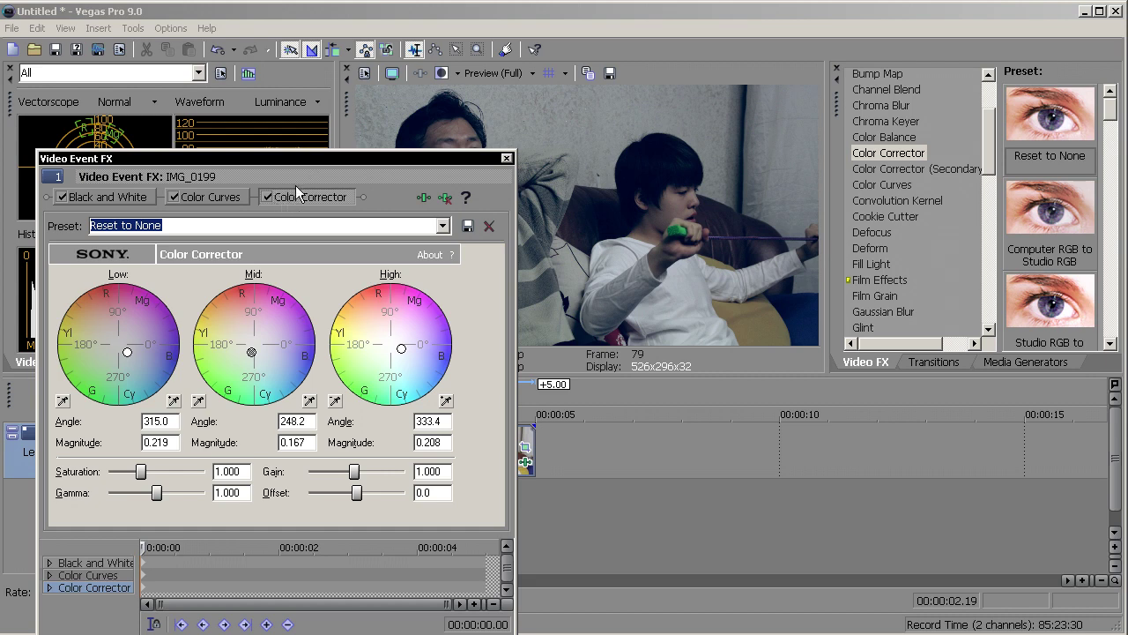
Bypass and re-enable Color Corrector to compare, then close the effects window.
{"action": "left_click", "coordinate": [266, 196]}
{"action": "left_click", "coordinate": [266, 196]}
{"action": "left_click", "coordinate": [506, 158]}
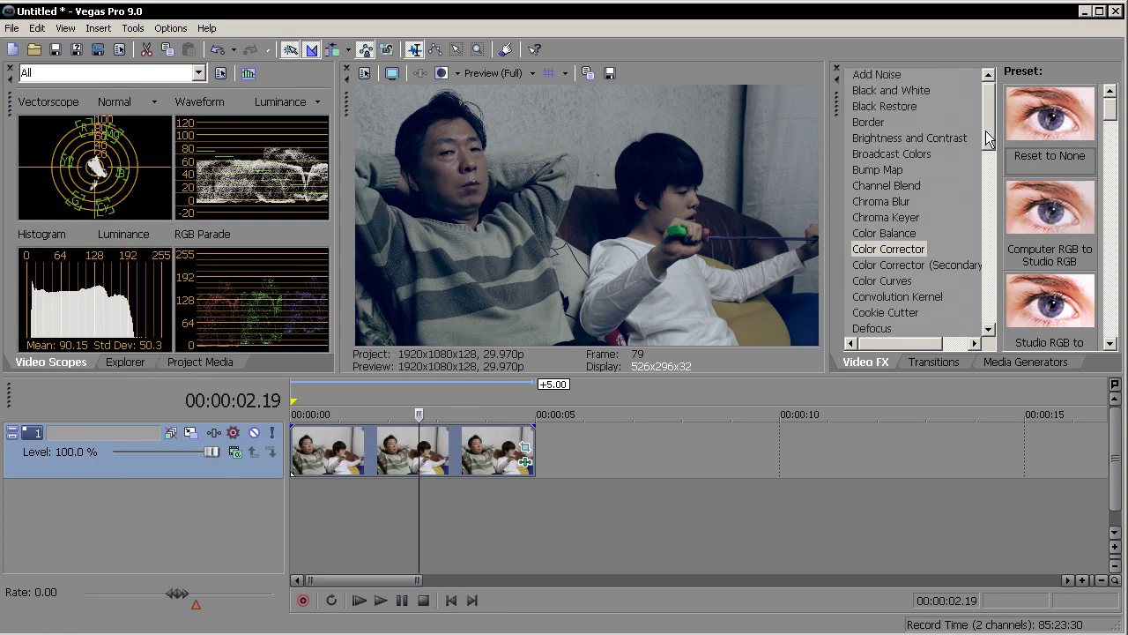
{"action": "left_click_drag", "start_coordinate": [985, 129], "coordinate": [985, 174]}
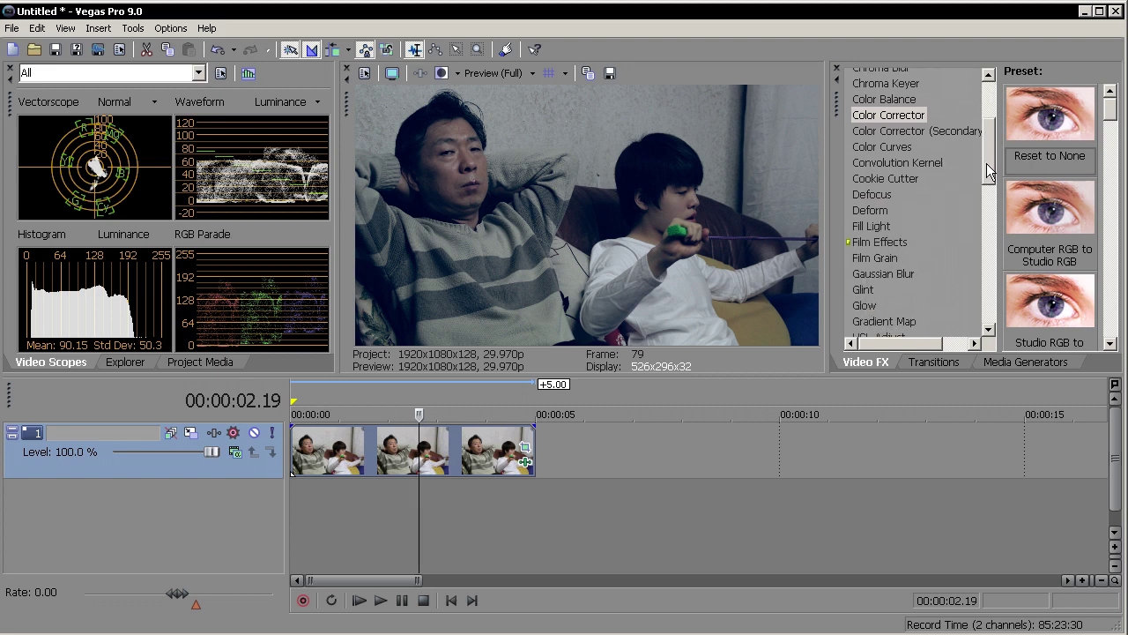
Reopen the clip's effects and steepen the Color Curves contrast curve.
{"action": "left_click", "coordinate": [529, 464]}
{"action": "left_click", "coordinate": [208, 200]}
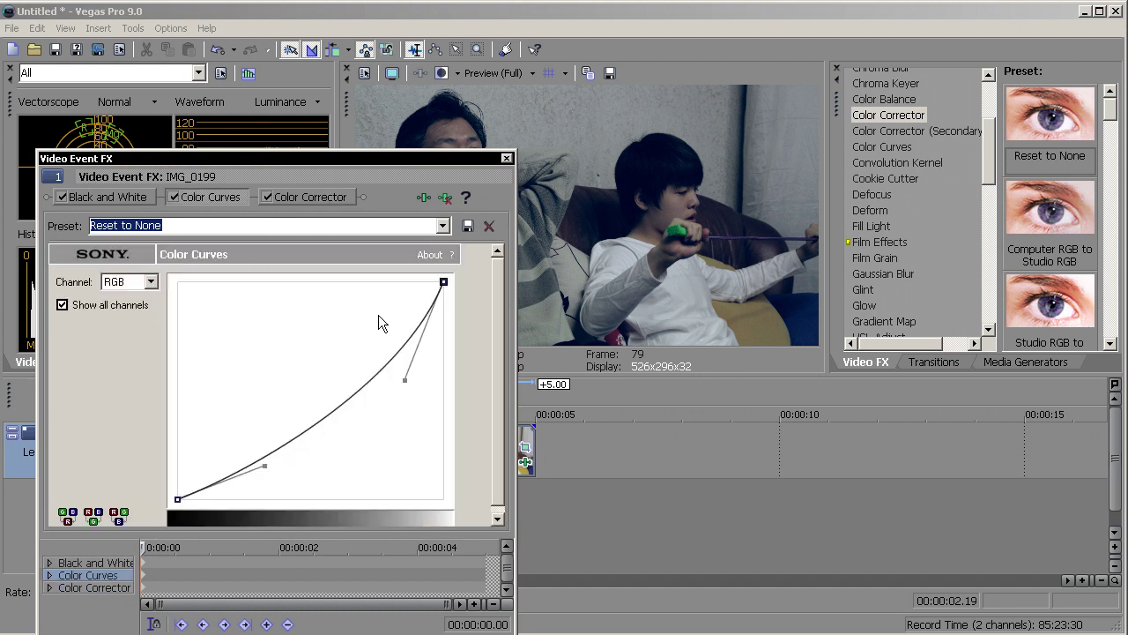
{"action": "left_click_drag", "start_coordinate": [405, 379], "coordinate": [379, 462]}
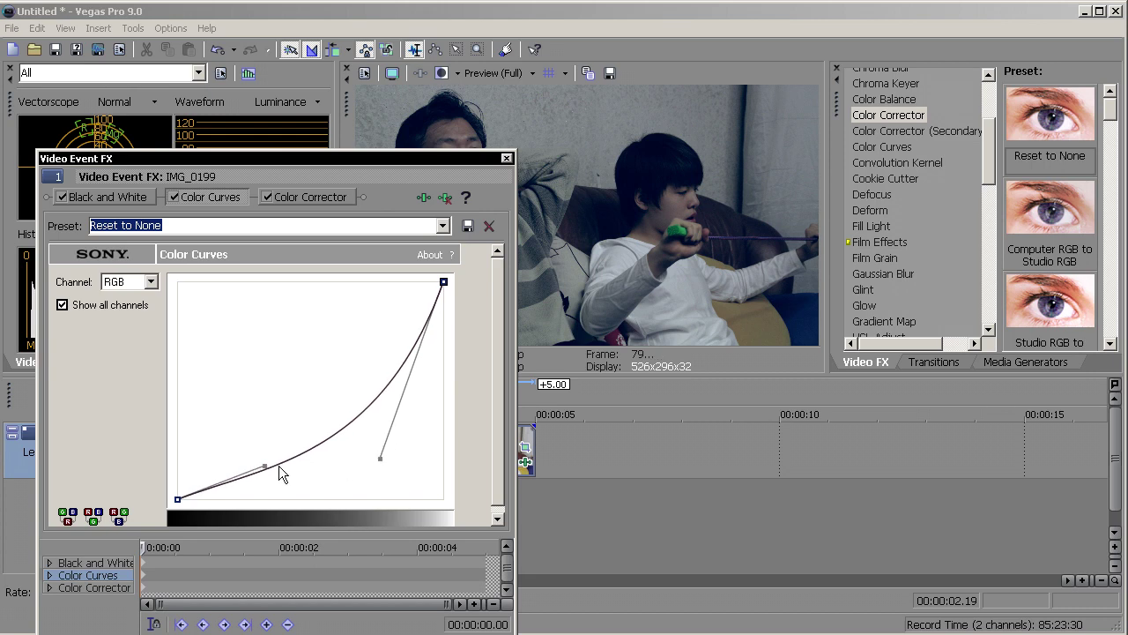
{"action": "left_click_drag", "start_coordinate": [265, 465], "coordinate": [273, 474]}
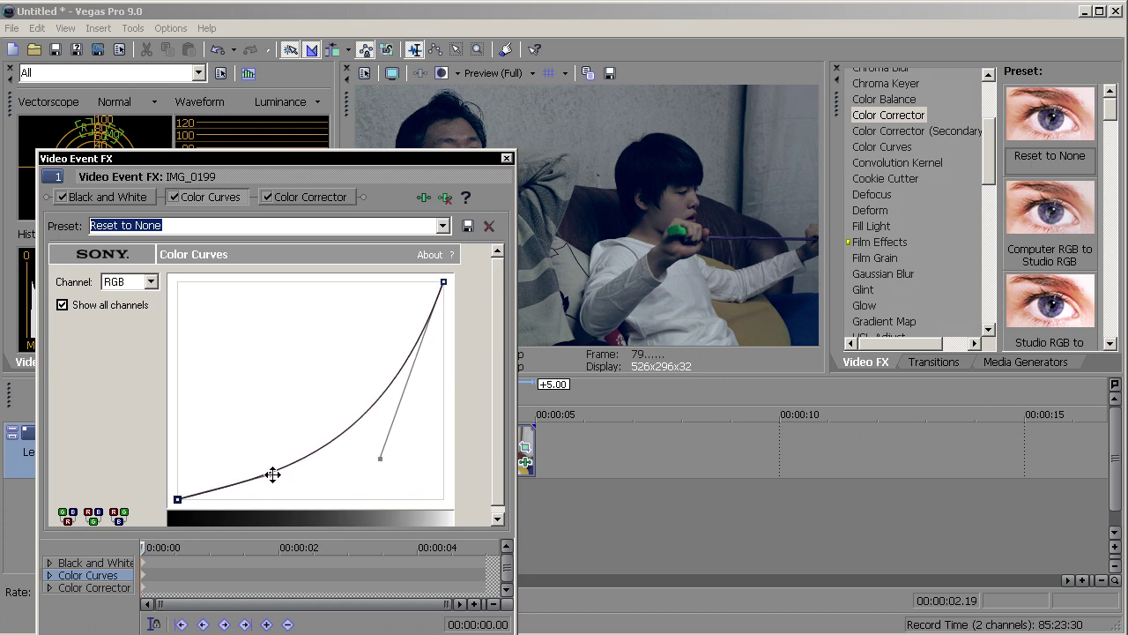
Keep Color Corrector ordered after Color Curves and close the Video Event FX window.
{"action": "left_click_drag", "start_coordinate": [304, 197], "coordinate": [218, 222]}
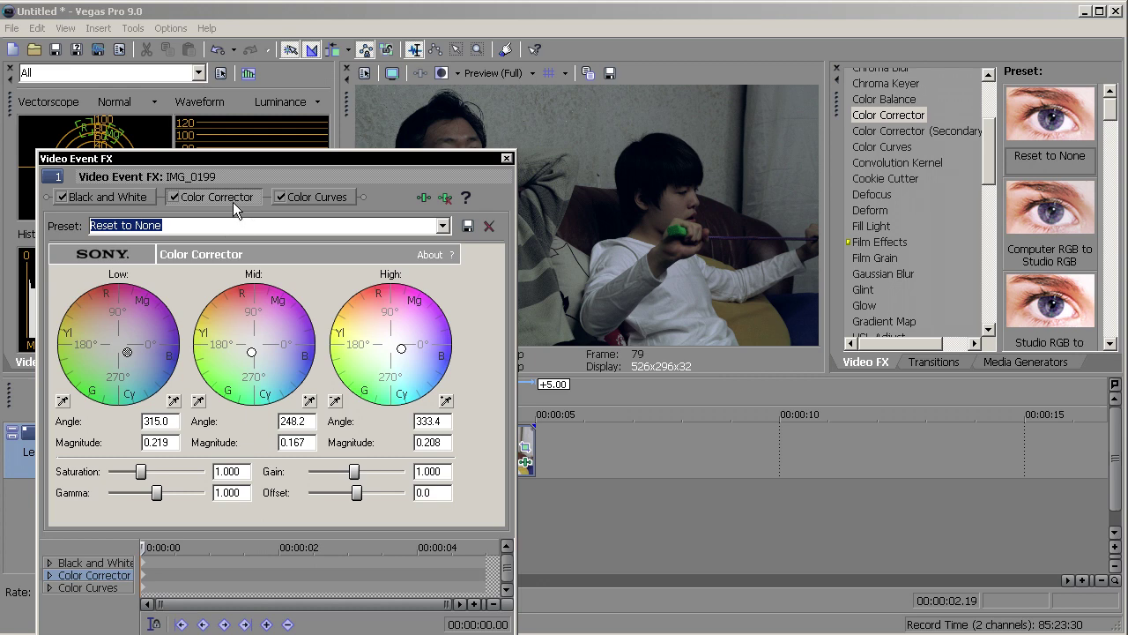
{"action": "left_click_drag", "start_coordinate": [233, 202], "coordinate": [350, 200]}
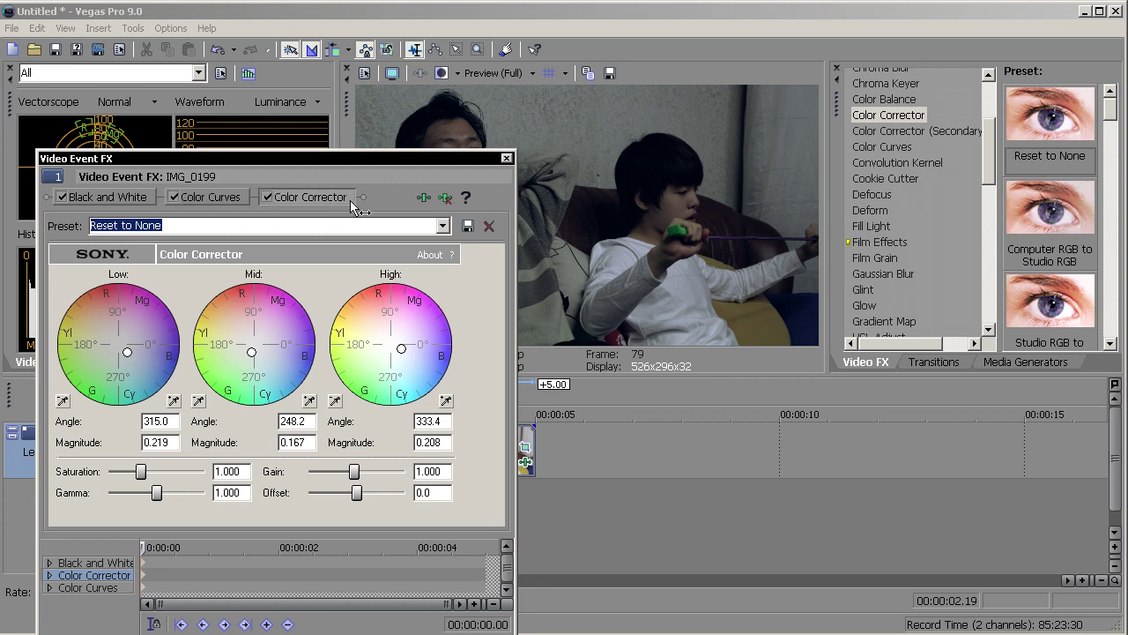
{"action": "left_click", "coordinate": [506, 158]}
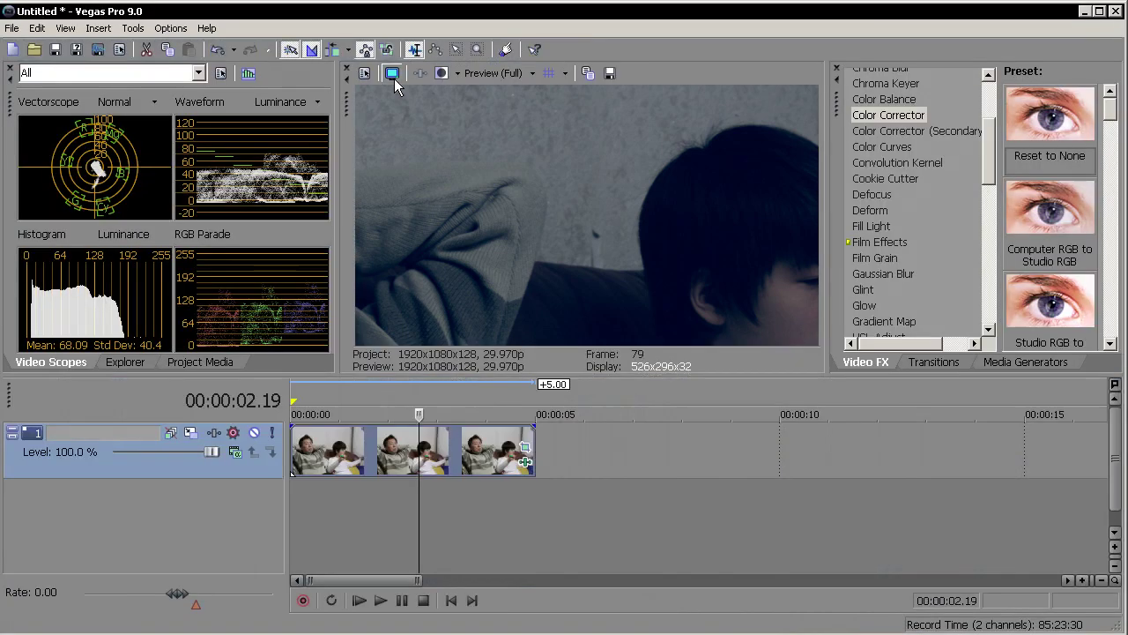
Turn on Split Screen View to compare the graded and original halves of the photo.
{"action": "left_click", "coordinate": [448, 73]}
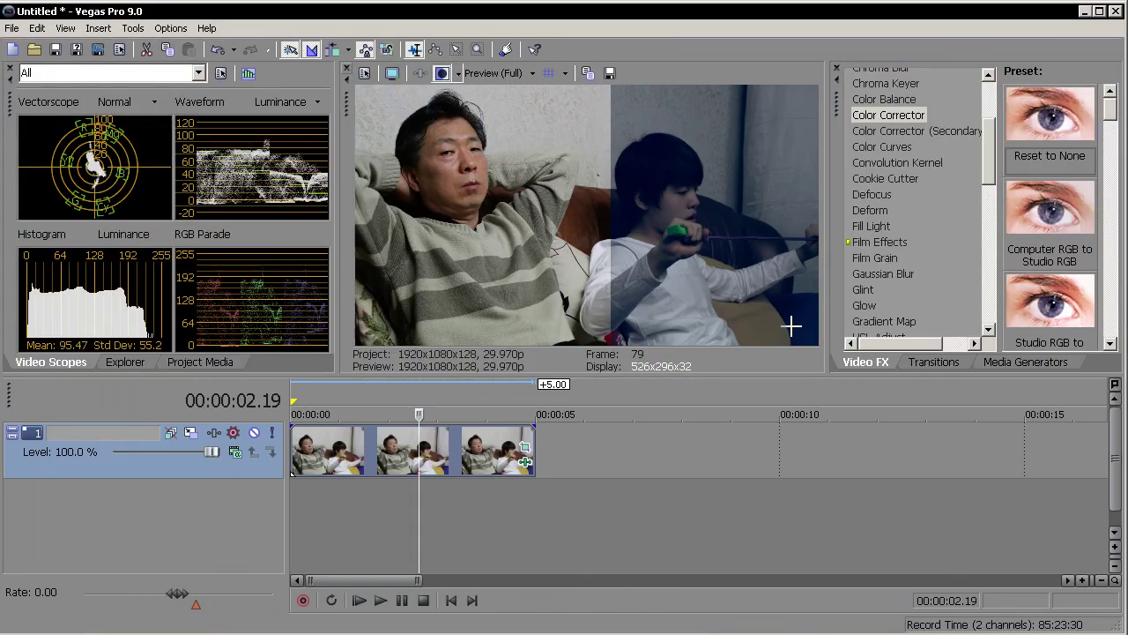
Strip Color Curves and Black and White from the photo's effects chain, with the playhead at frame 75.
{"action": "left_click", "coordinate": [526, 461]}
{"action": "left_click", "coordinate": [453, 203]}
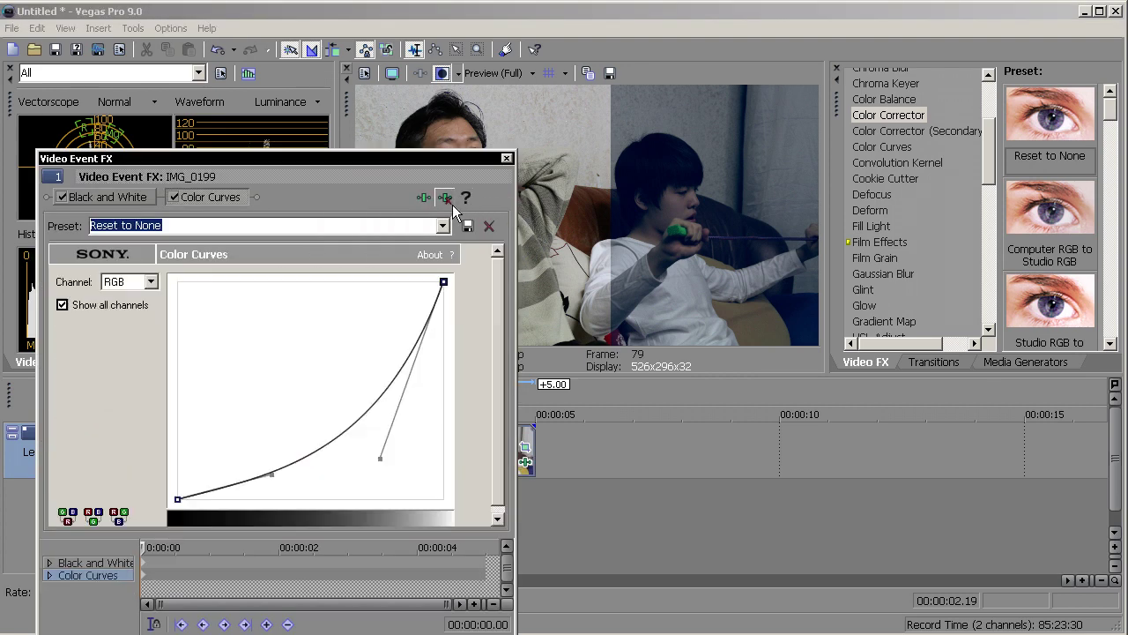
{"action": "left_click", "coordinate": [453, 205]}
{"action": "left_click", "coordinate": [452, 204]}
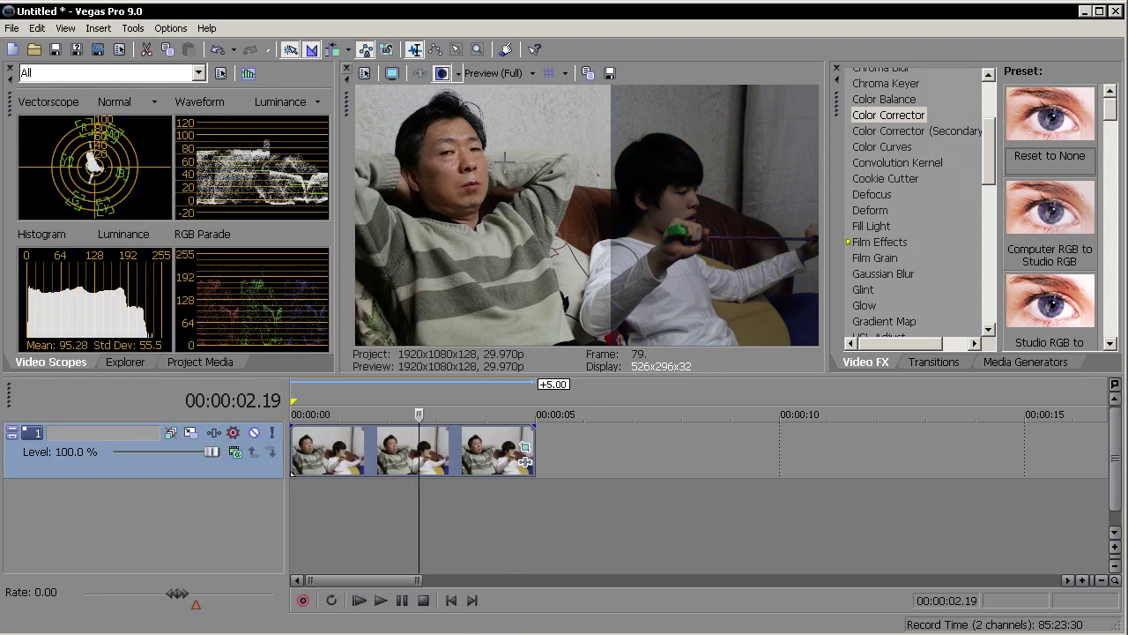
{"action": "left_click", "coordinate": [490, 74]}
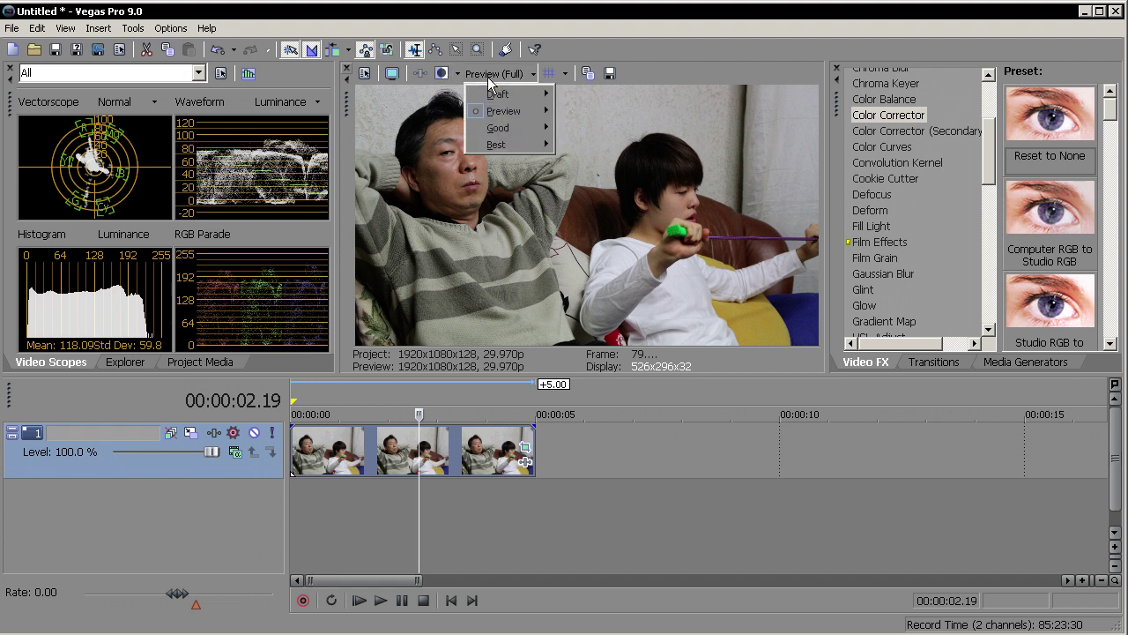
{"action": "left_click", "coordinate": [415, 441]}
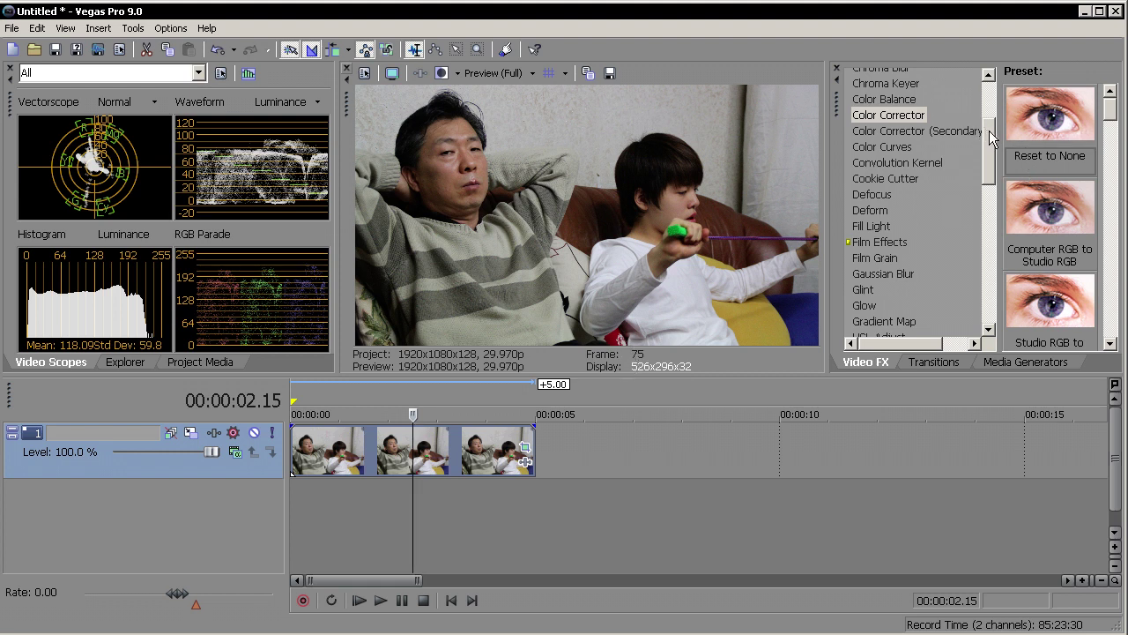
Apply the default Color Corrector preset to the IMG_0199 photo clip.
{"action": "mouse_move", "coordinate": [987, 129]}
{"action": "left_mouse_down"}
{"action": "mouse_move", "coordinate": [990, 96]}
{"action": "mouse_move", "coordinate": [986, 122]}
{"action": "left_mouse_up"}
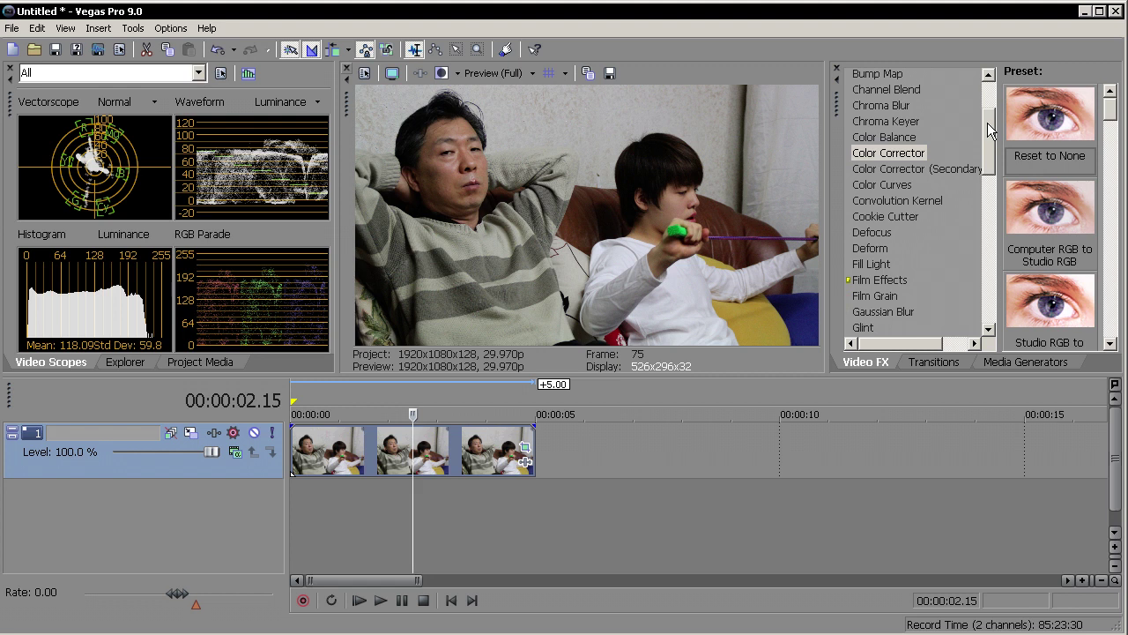
{"action": "left_click", "coordinate": [909, 149]}
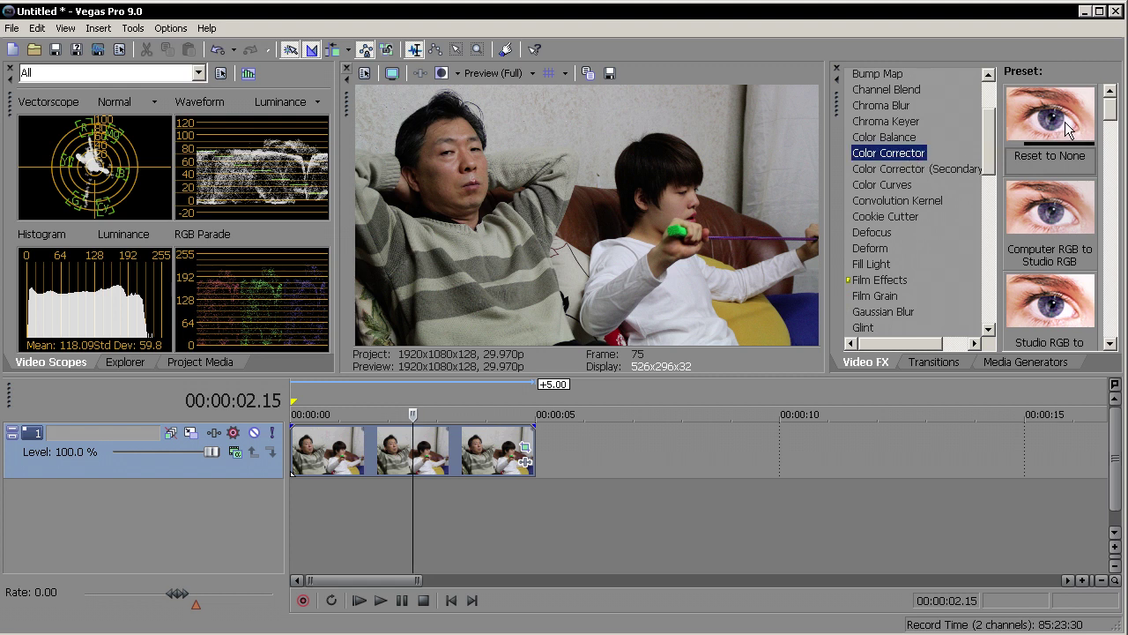
{"action": "left_click_drag", "start_coordinate": [1068, 129], "coordinate": [421, 441]}
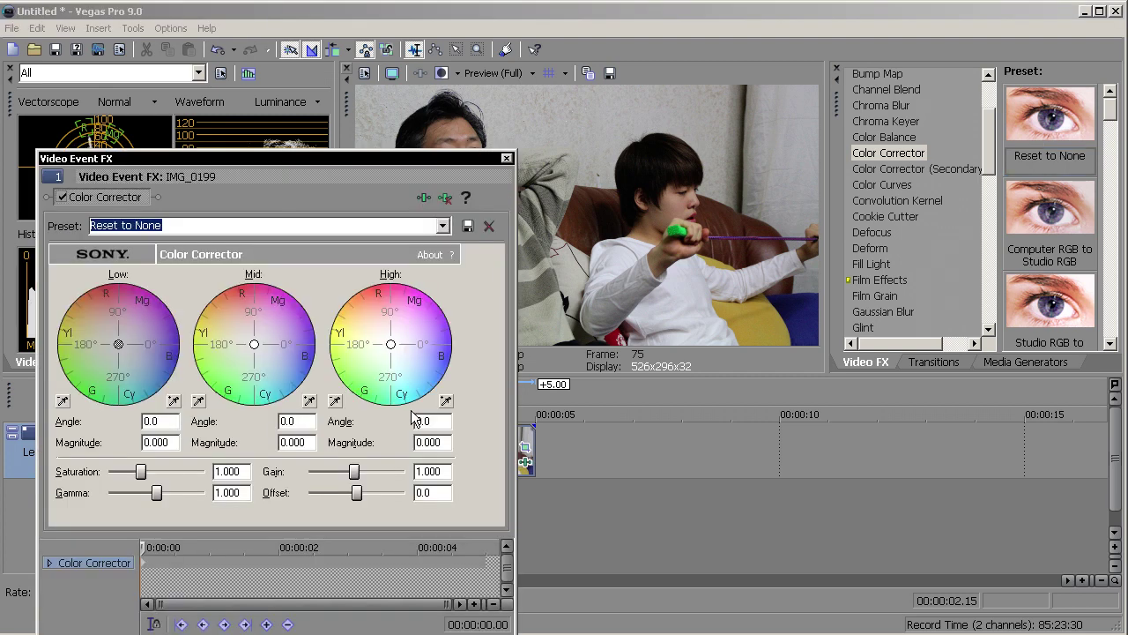
Float the Color Corrector controls as a large window beside the preview.
{"action": "left_click_drag", "start_coordinate": [361, 167], "coordinate": [382, 111]}
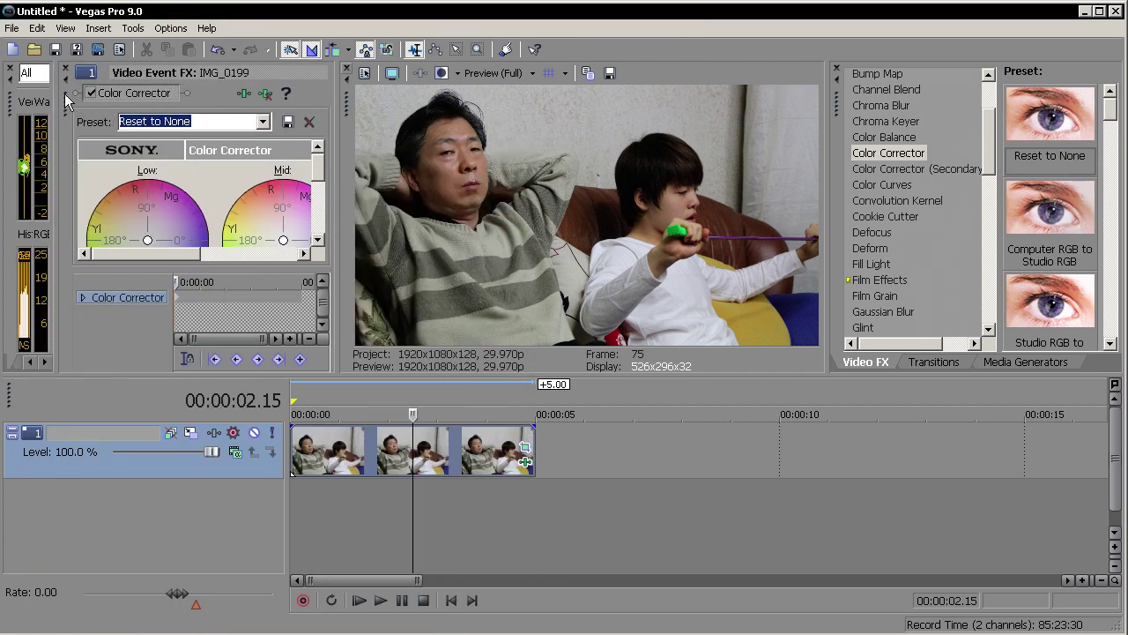
{"action": "left_click_drag", "start_coordinate": [65, 93], "coordinate": [136, 138]}
{"action": "double_click", "coordinate": [136, 137]}
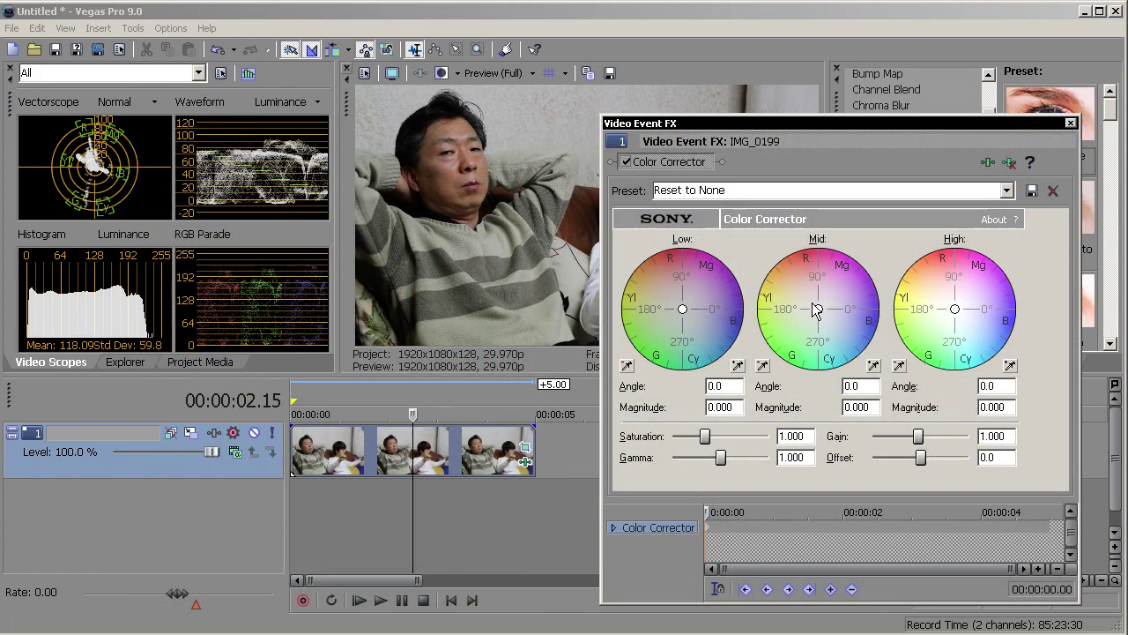
Shift the midtones toward orange on the Mid wheel, bypassing the correction once to compare.
{"action": "left_click_drag", "start_coordinate": [819, 310], "coordinate": [814, 304]}
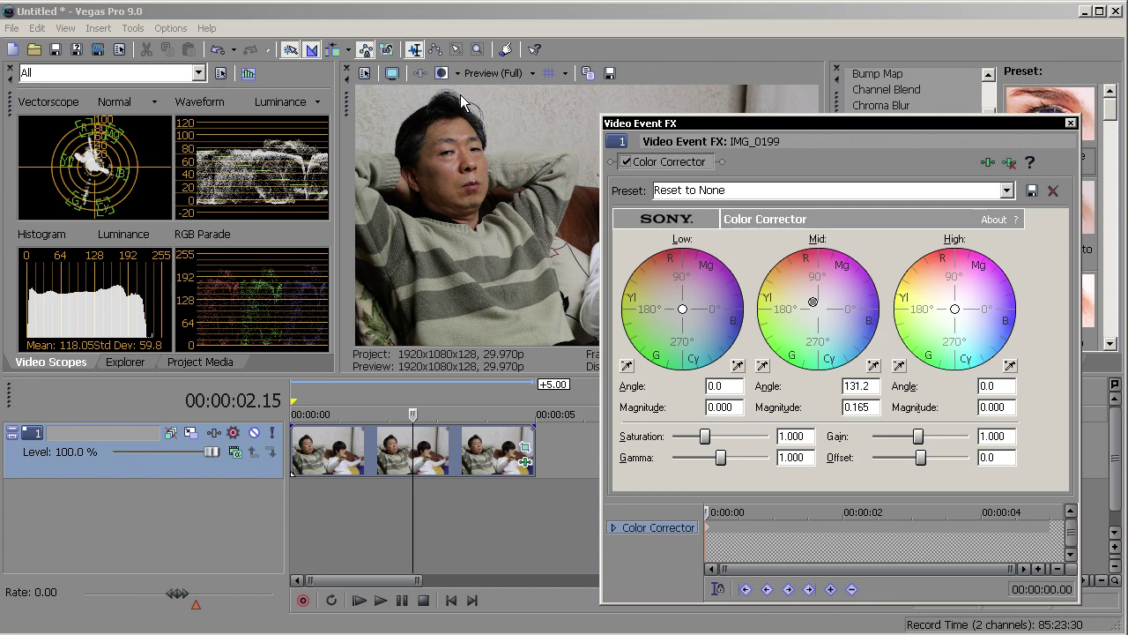
{"action": "left_click", "coordinate": [624, 163]}
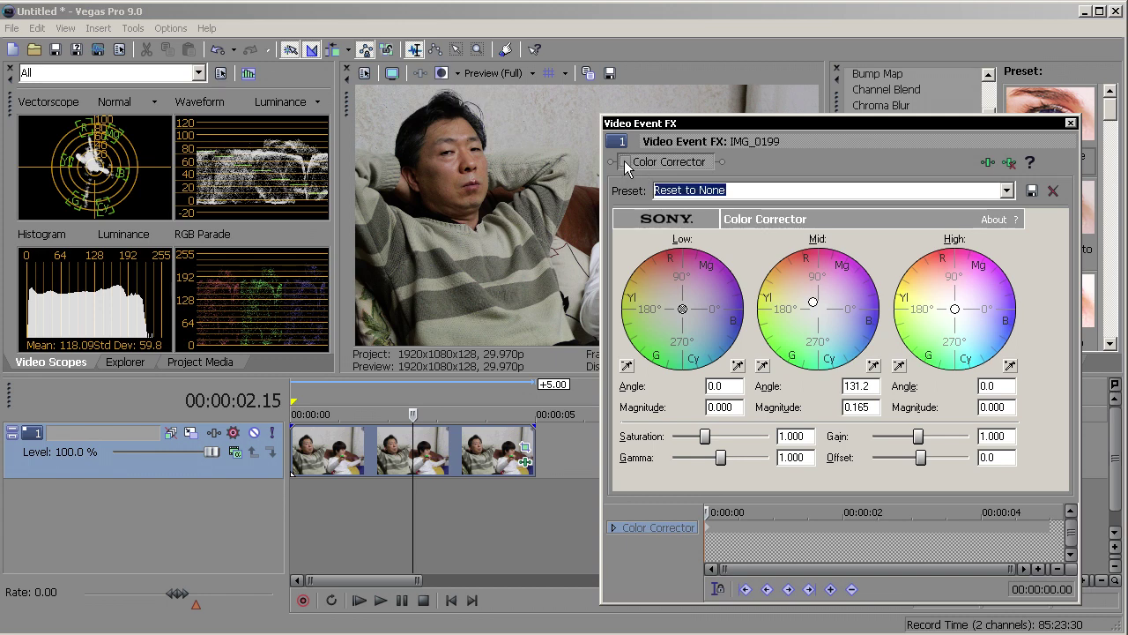
{"action": "left_click", "coordinate": [623, 162]}
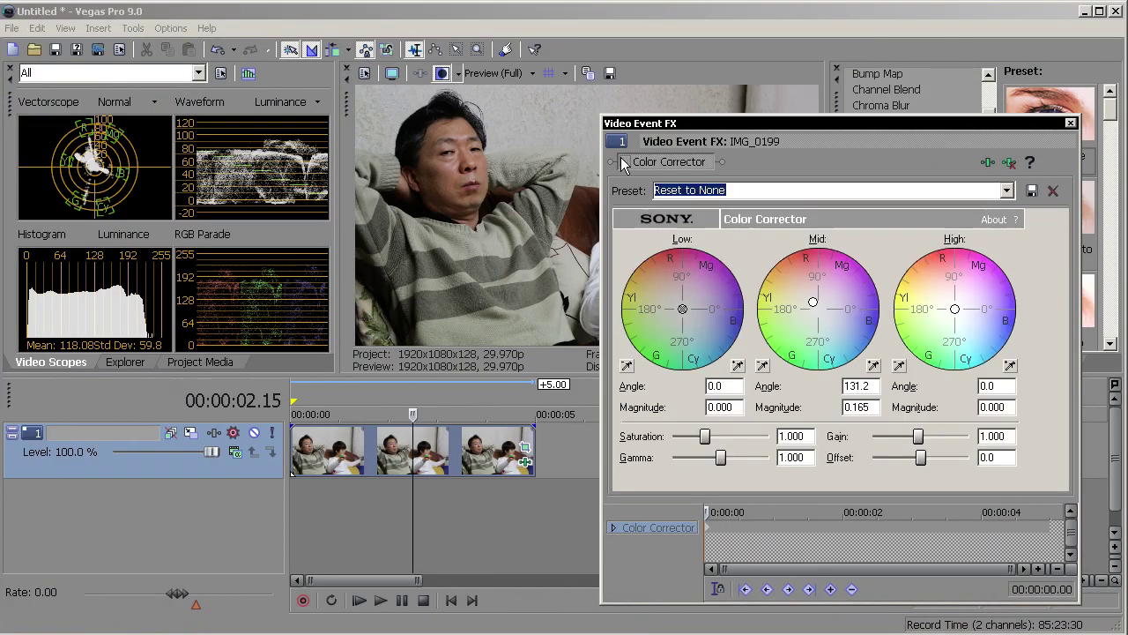
Strengthen the mid tint to 130.2° / 0.264, toggling the correction to compare before and after.
{"action": "left_click_drag", "start_coordinate": [812, 302], "coordinate": [810, 300]}
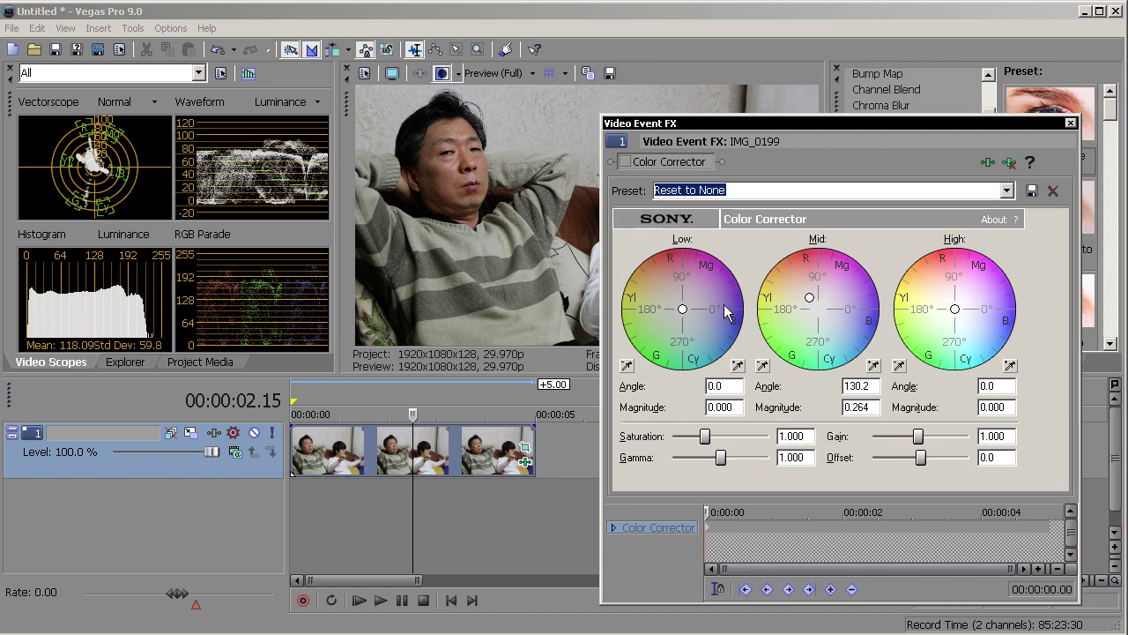
{"action": "left_click", "coordinate": [626, 162]}
{"action": "left_click", "coordinate": [626, 162]}
{"action": "left_click", "coordinate": [627, 162]}
{"action": "left_click", "coordinate": [626, 162]}
{"action": "left_click", "coordinate": [625, 162]}
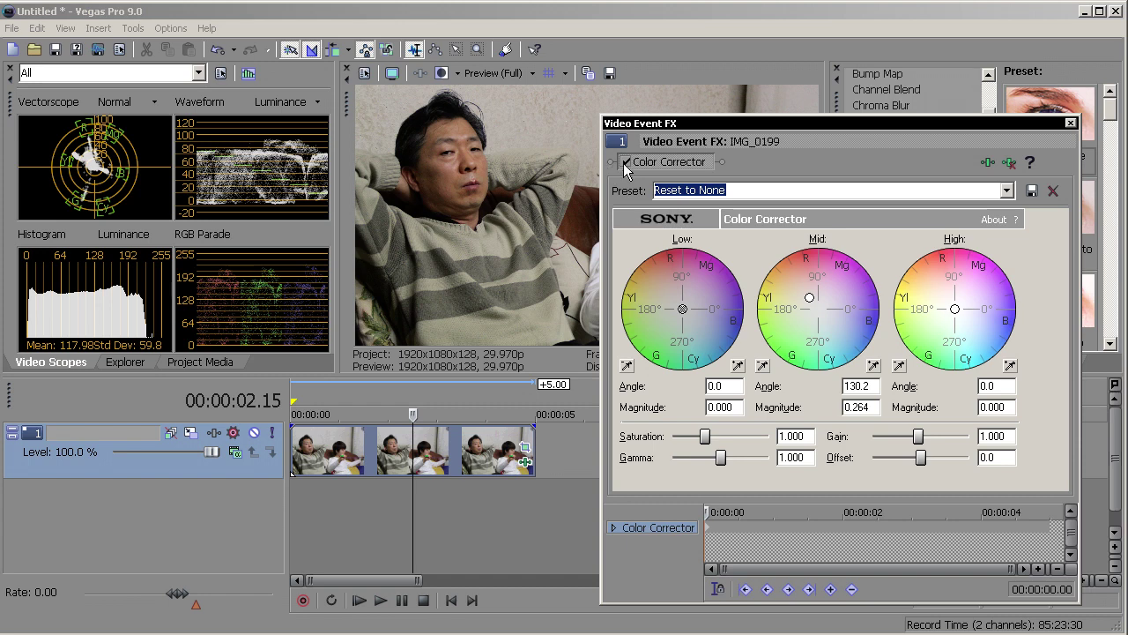
{"action": "left_click", "coordinate": [624, 162]}
{"action": "left_click", "coordinate": [624, 162]}
Tint the lows teal (312.0° / 0.209) and the highs to 230.2° / 0.121.
{"action": "left_click_drag", "start_coordinate": [685, 310], "coordinate": [690, 318]}
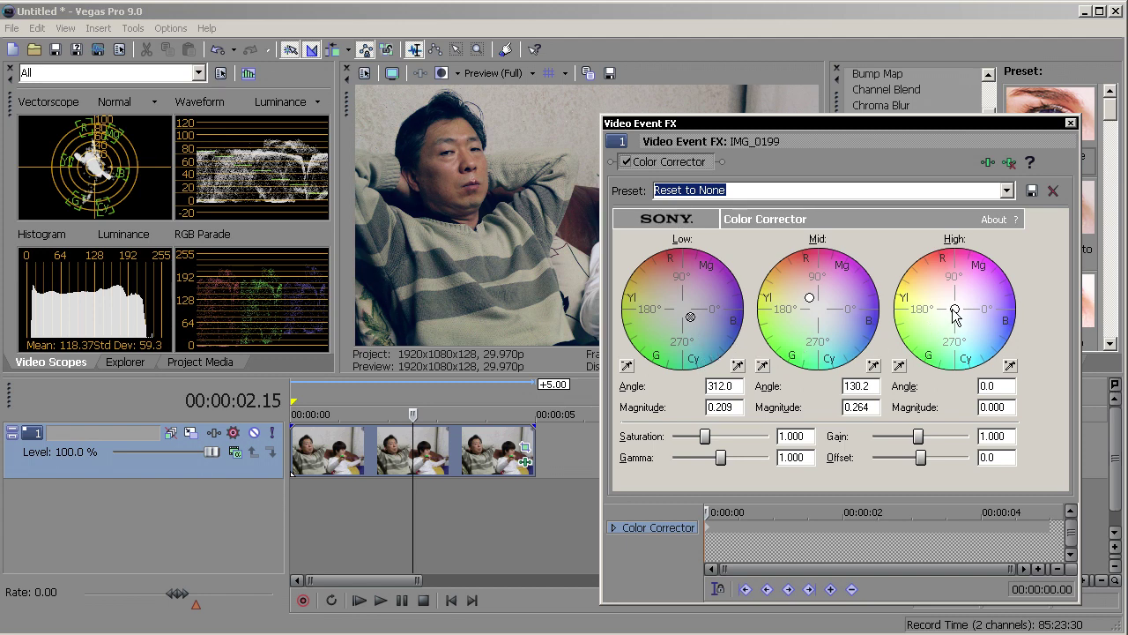
{"action": "left_click_drag", "start_coordinate": [954, 309], "coordinate": [951, 318]}
{"action": "left_click_drag", "start_coordinate": [712, 129], "coordinate": [825, 134]}
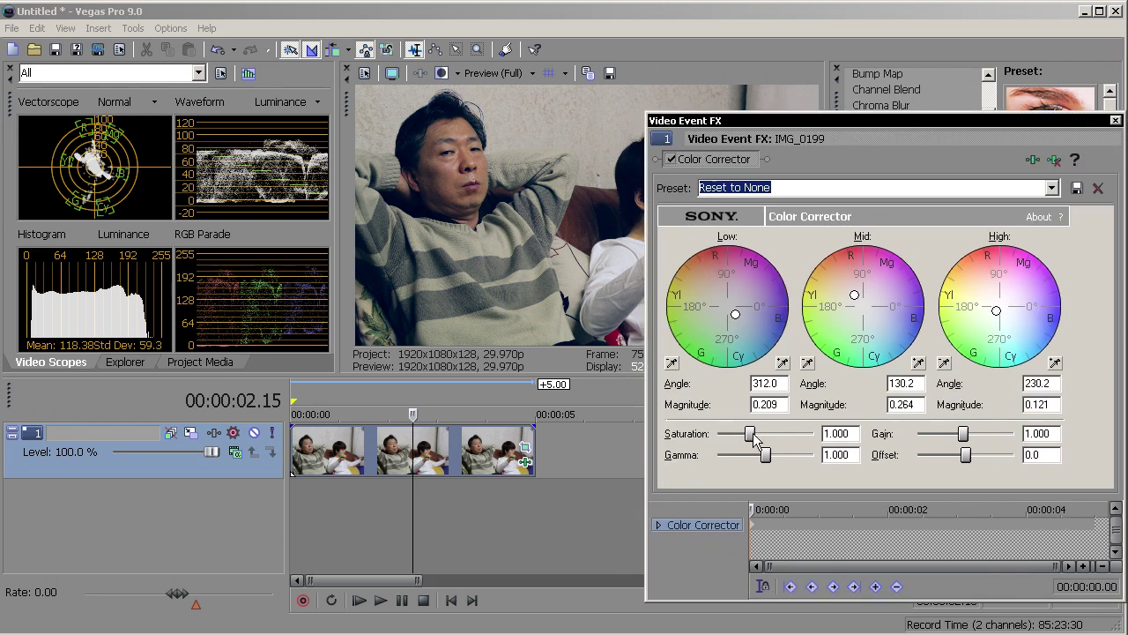
Lower the Color Corrector saturation to 0.860.
{"action": "left_click_drag", "start_coordinate": [753, 433], "coordinate": [745, 436]}
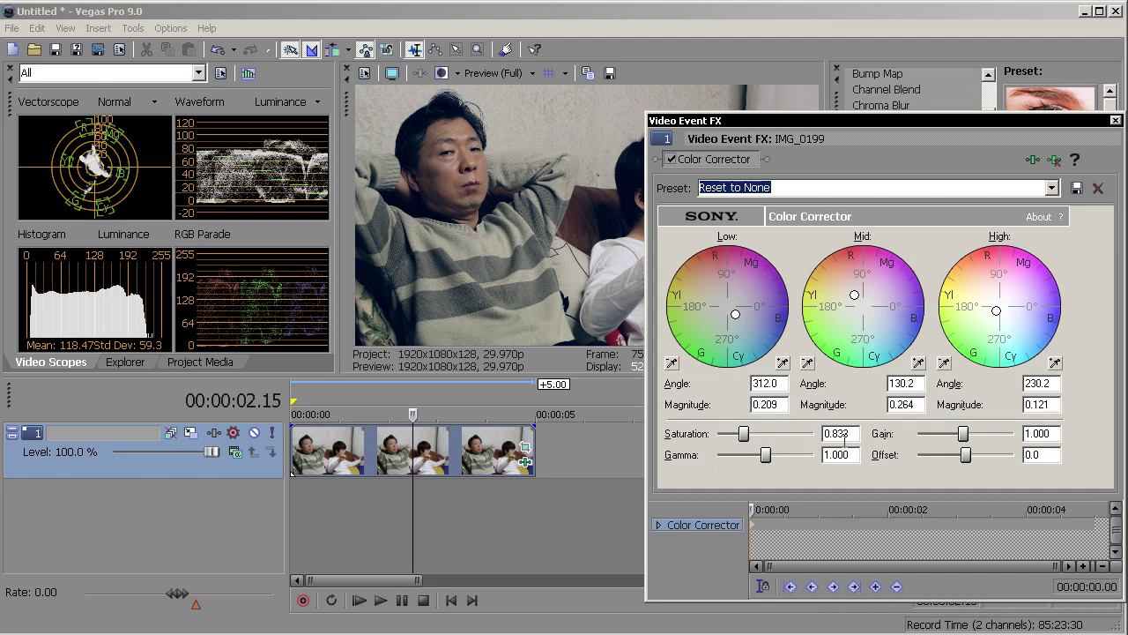
{"action": "left_click_drag", "start_coordinate": [842, 433], "coordinate": [852, 434]}
{"action": "type", "text": "6"}
{"action": "key", "text": "Return"}
Set gamma to 0.950, raise the gain, and nudge the offset slightly.
{"action": "left_click_drag", "start_coordinate": [709, 122], "coordinate": [743, 191]}
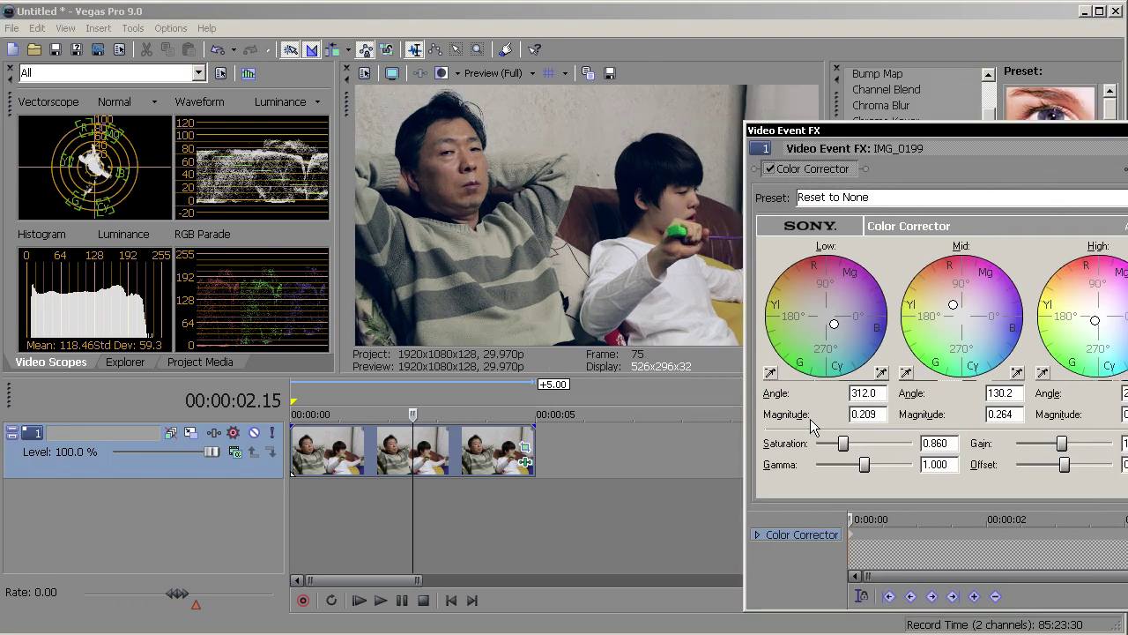
{"action": "left_click_drag", "start_coordinate": [865, 464], "coordinate": [861, 472]}
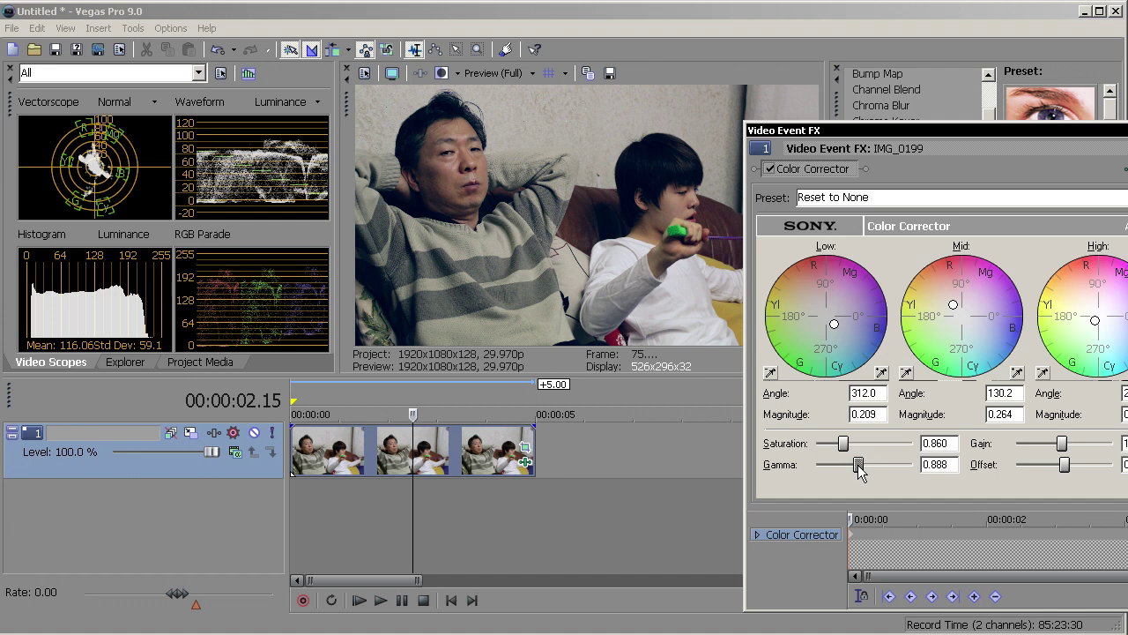
{"action": "double_click", "coordinate": [937, 469]}
{"action": "type", "text": "0.8"}
{"action": "type", "text": ".90"}
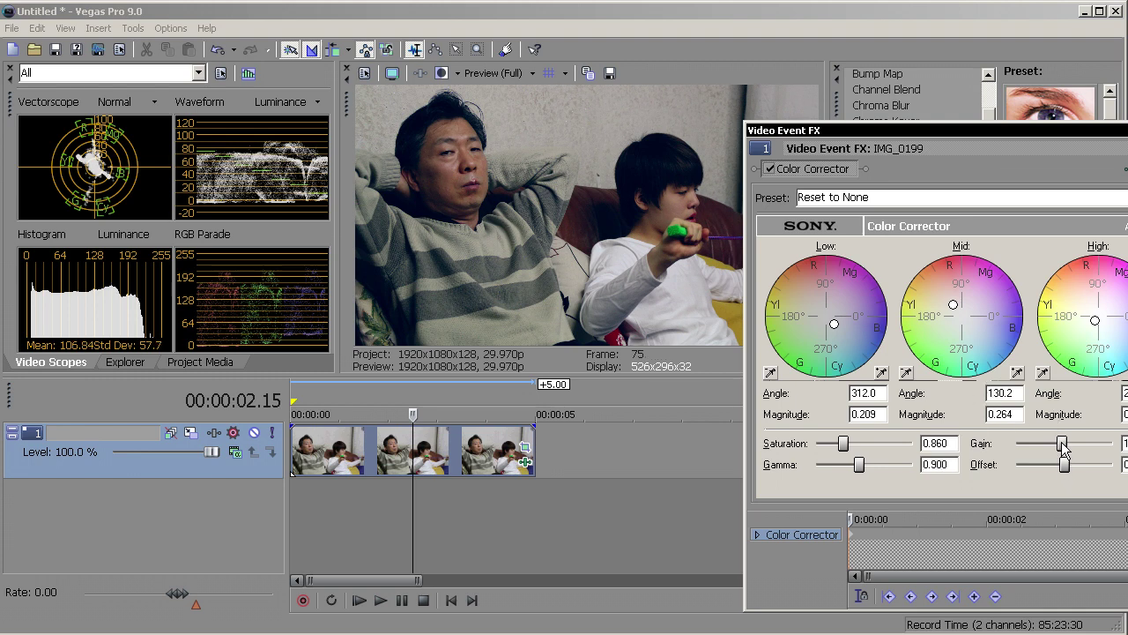
{"action": "left_click_drag", "start_coordinate": [1062, 445], "coordinate": [1067, 445]}
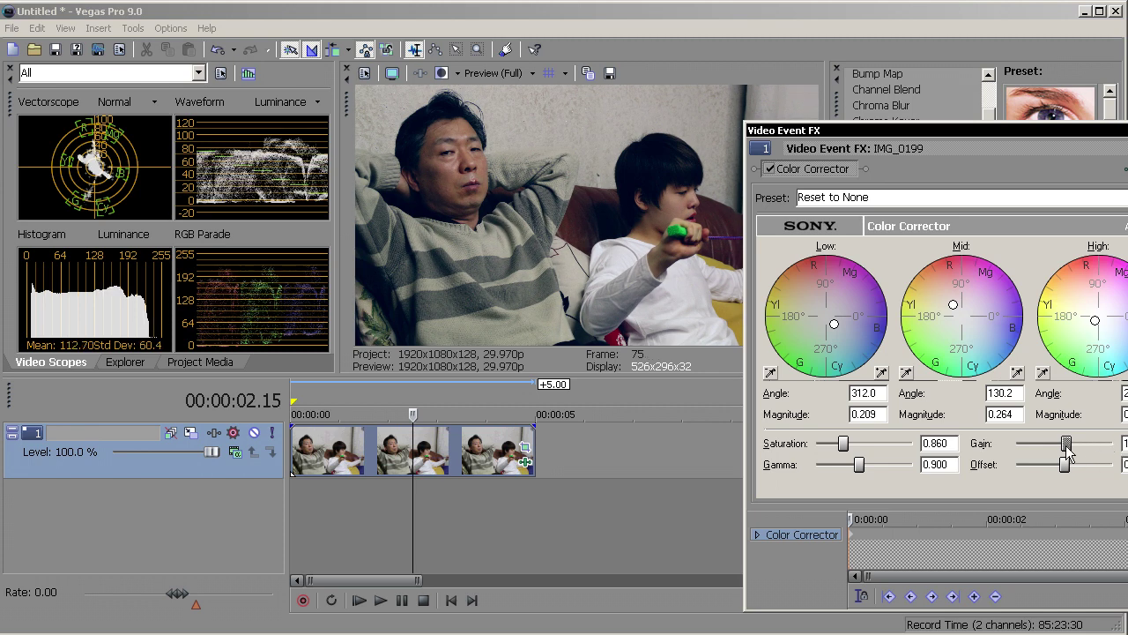
{"action": "left_click_drag", "start_coordinate": [1066, 445], "coordinate": [1076, 448]}
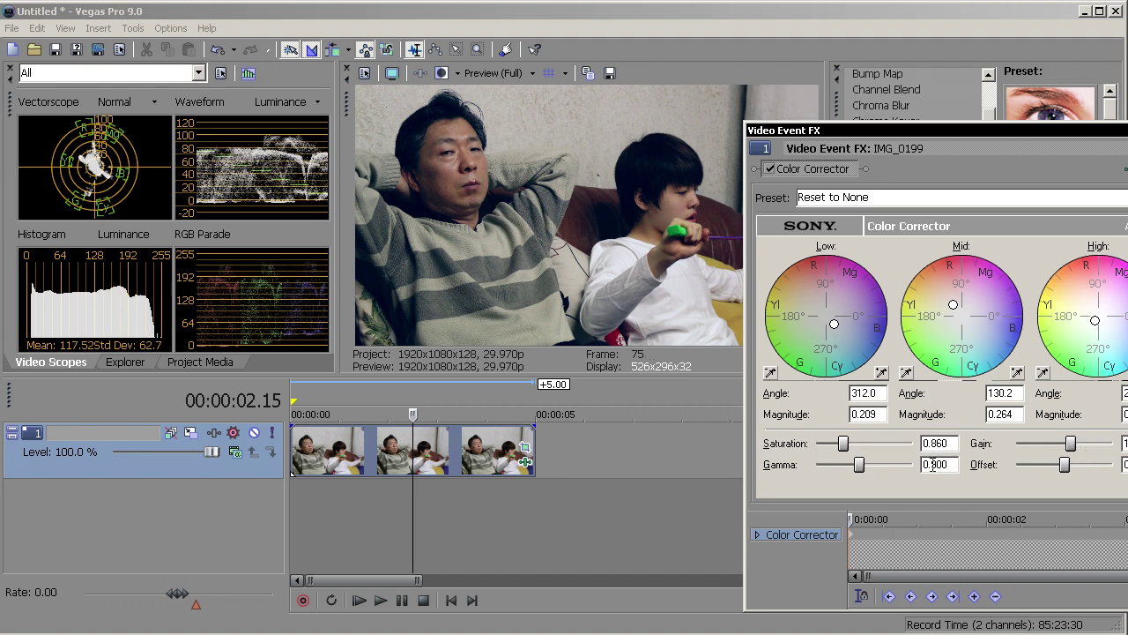
{"action": "left_click_drag", "start_coordinate": [861, 462], "coordinate": [866, 460]}
{"action": "double_click", "coordinate": [936, 465]}
{"action": "type", "text": "0.95"}
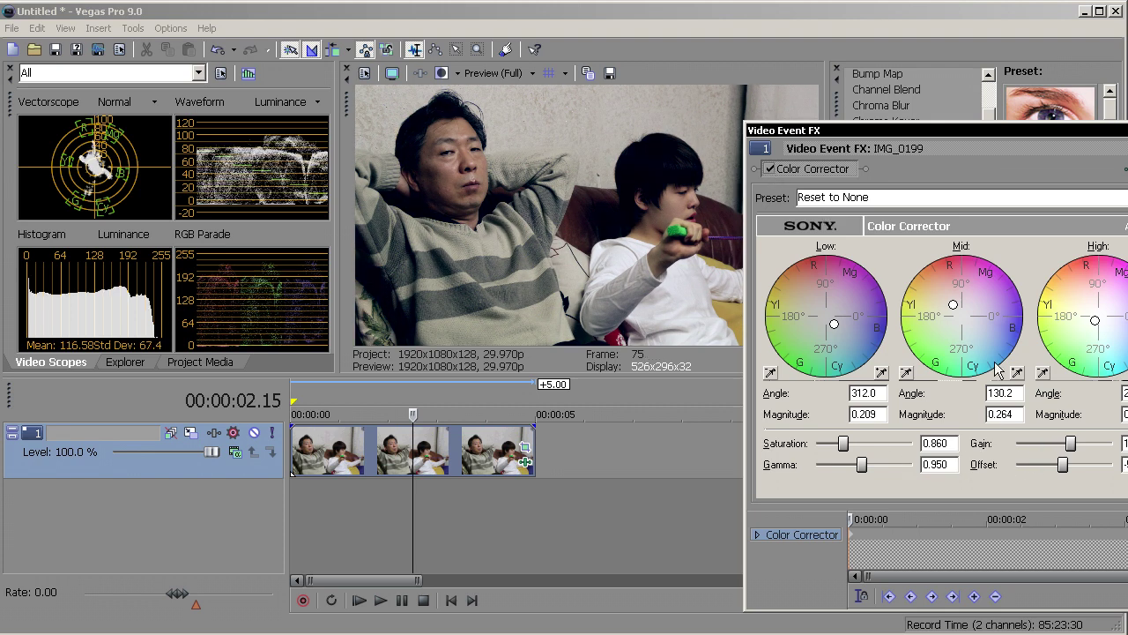
{"action": "left_click_drag", "start_coordinate": [1062, 465], "coordinate": [1064, 465]}
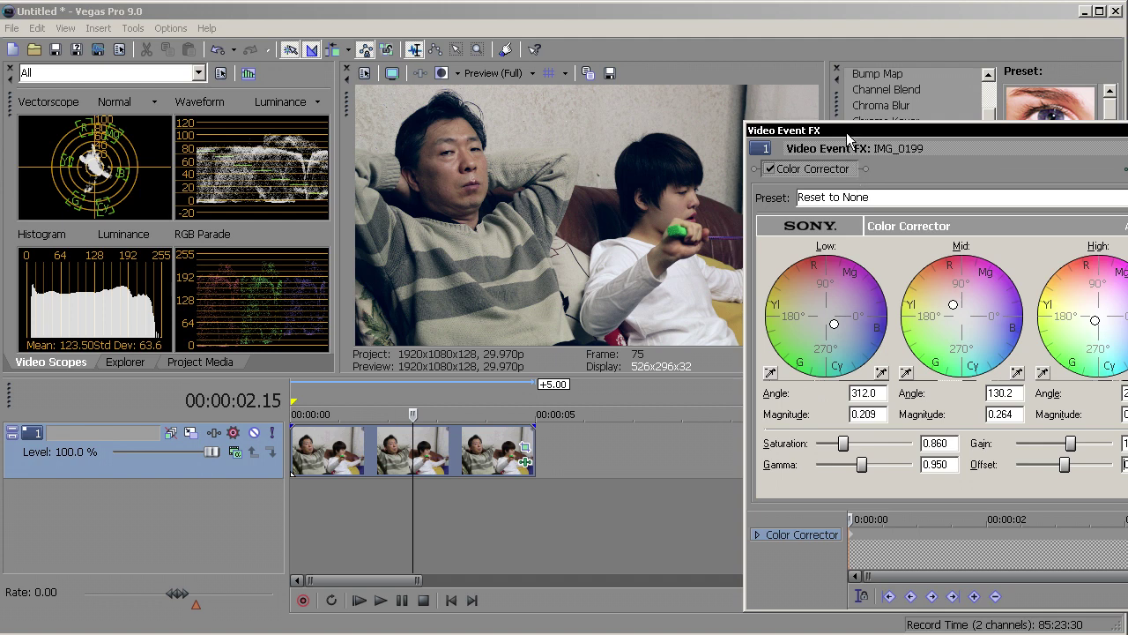
Name the Color Corrector preset 'Film' and close the Video Event FX window.
{"action": "left_click_drag", "start_coordinate": [846, 130], "coordinate": [718, 126]}
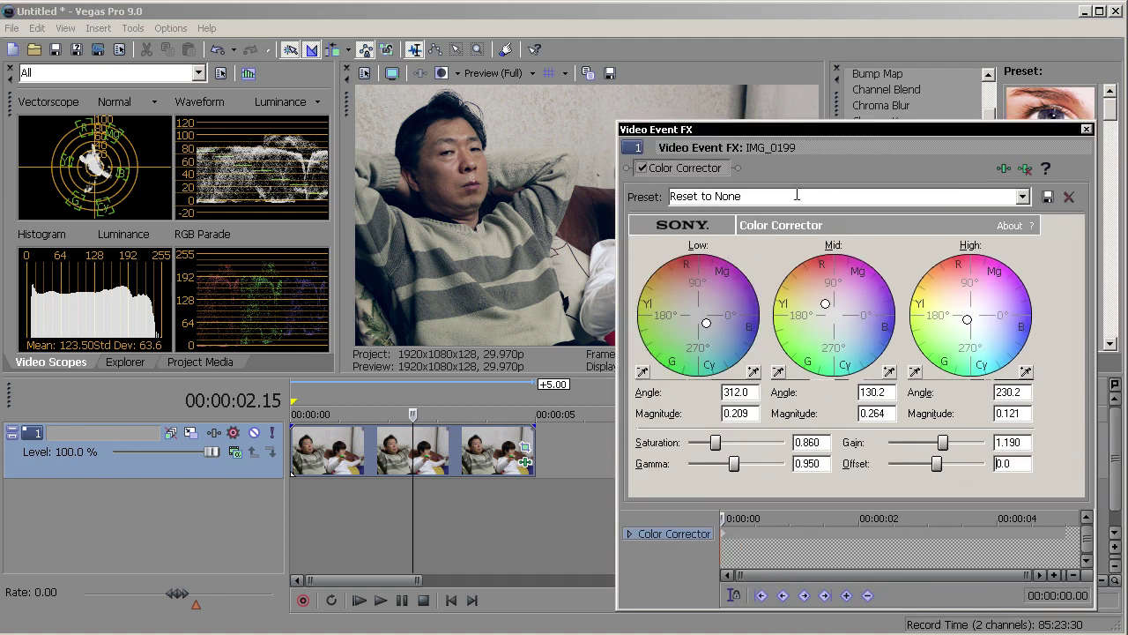
{"action": "left_click", "coordinate": [797, 195]}
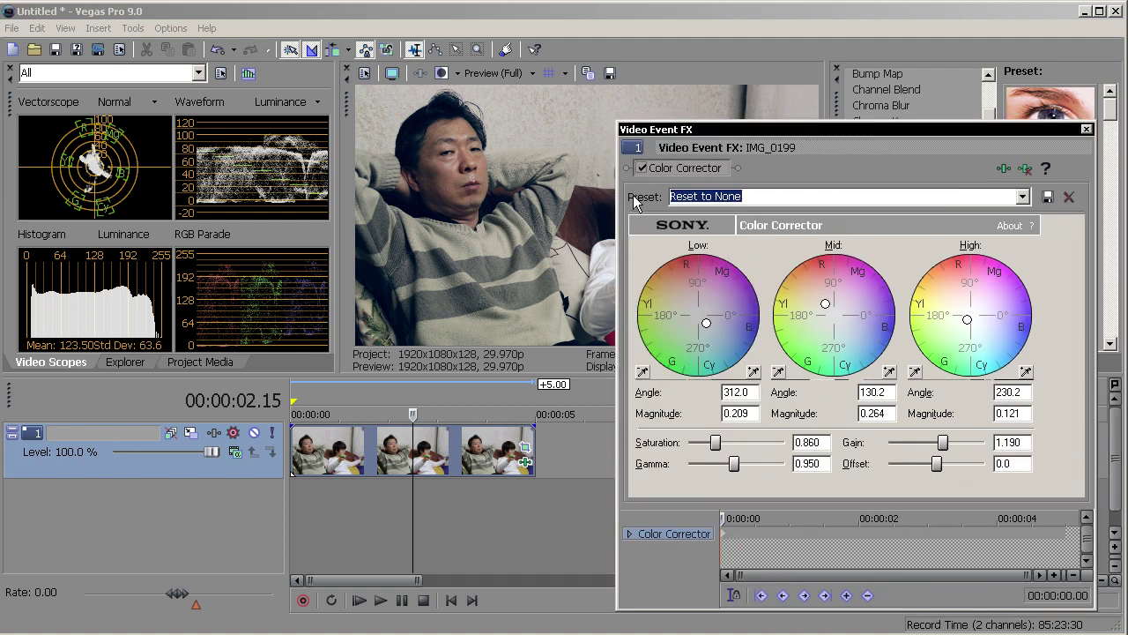
{"action": "type", "text": "Film Look"}
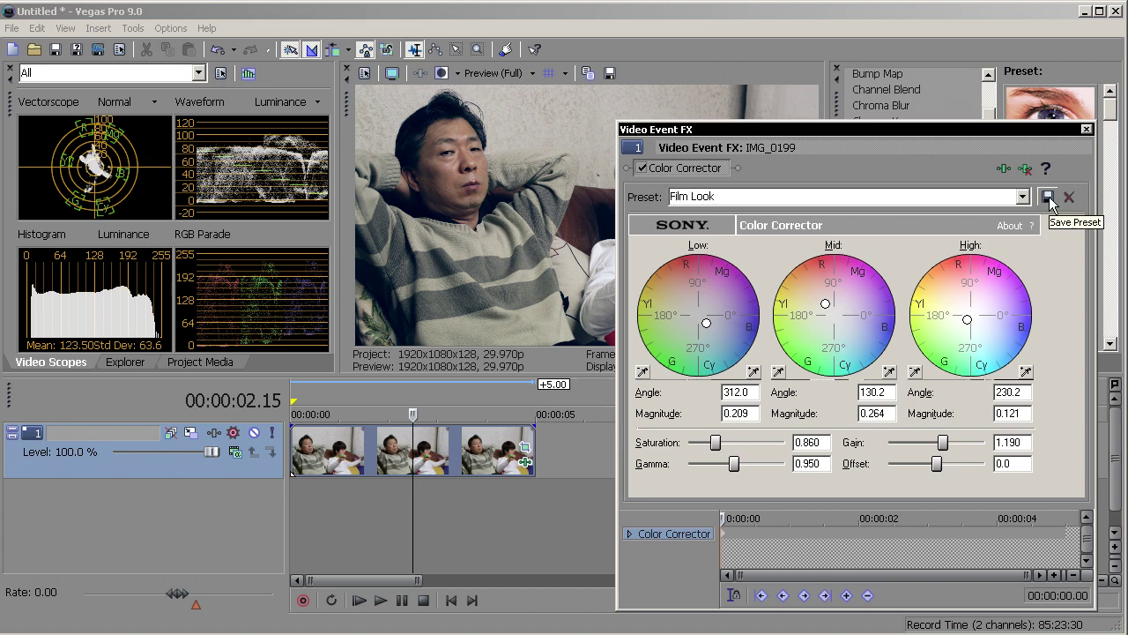
{"action": "left_click", "coordinate": [1087, 131]}
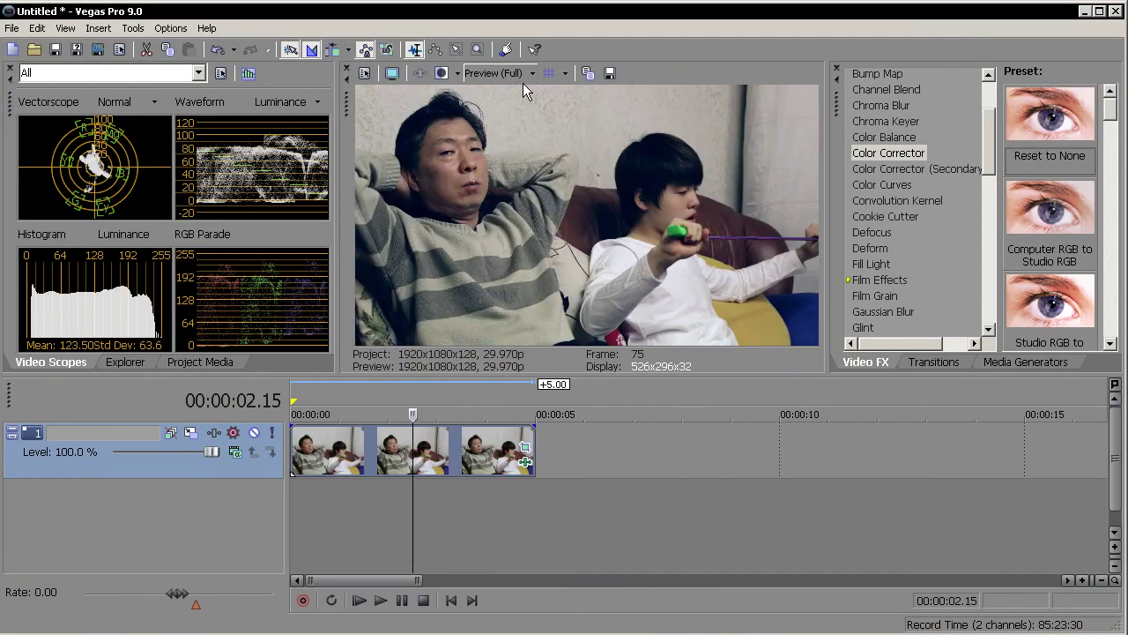
After a brief split-screen comparison, re-enable IMG_0199's Color Corrector and close the FX window.
{"action": "left_click", "coordinate": [423, 74]}
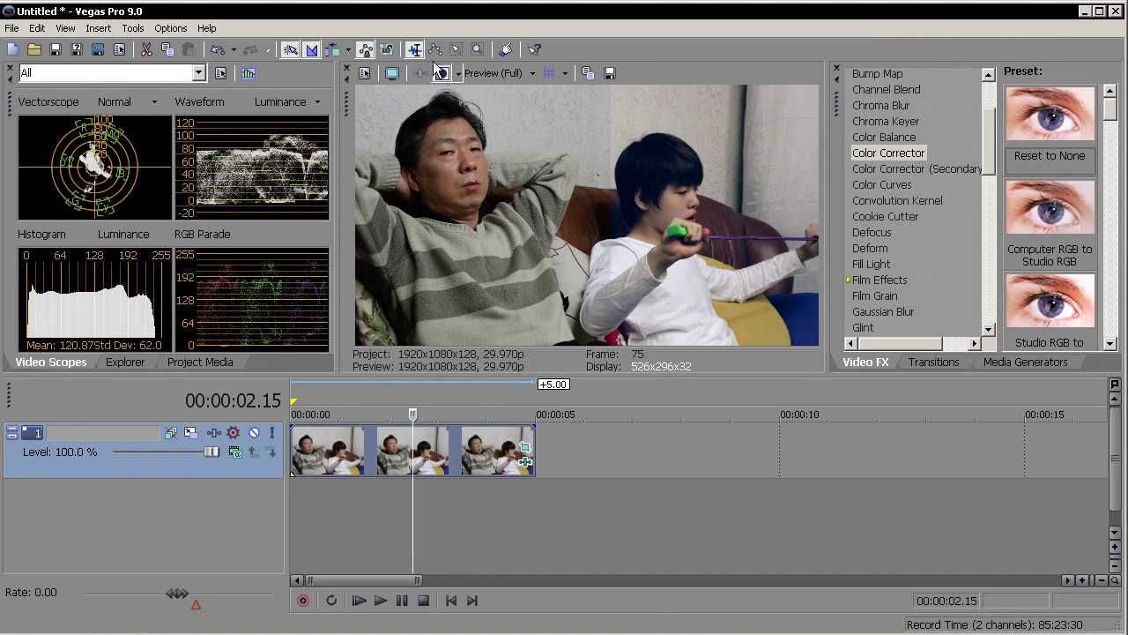
{"action": "left_click", "coordinate": [441, 73]}
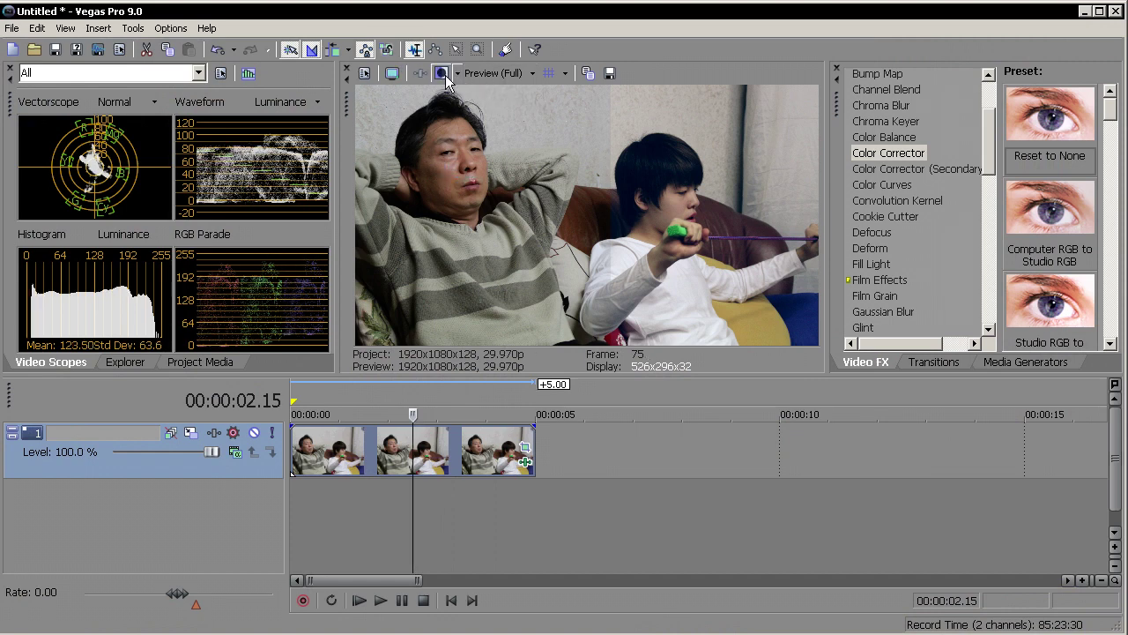
{"action": "left_click", "coordinate": [526, 464]}
{"action": "left_click_drag", "start_coordinate": [631, 132], "coordinate": [683, 134]}
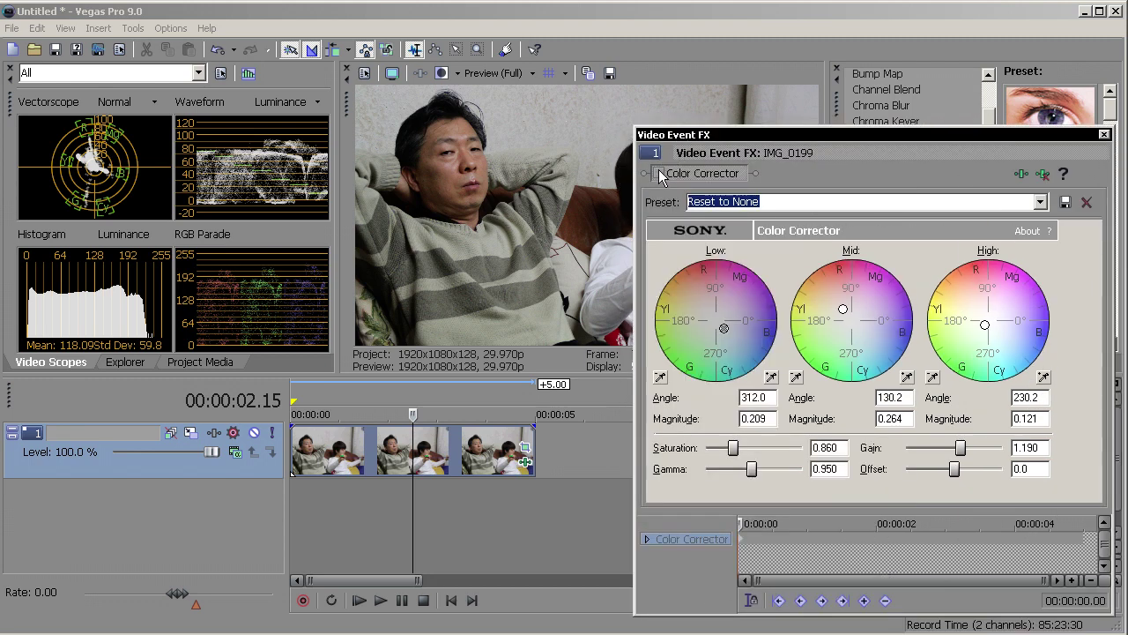
{"action": "left_click", "coordinate": [660, 172]}
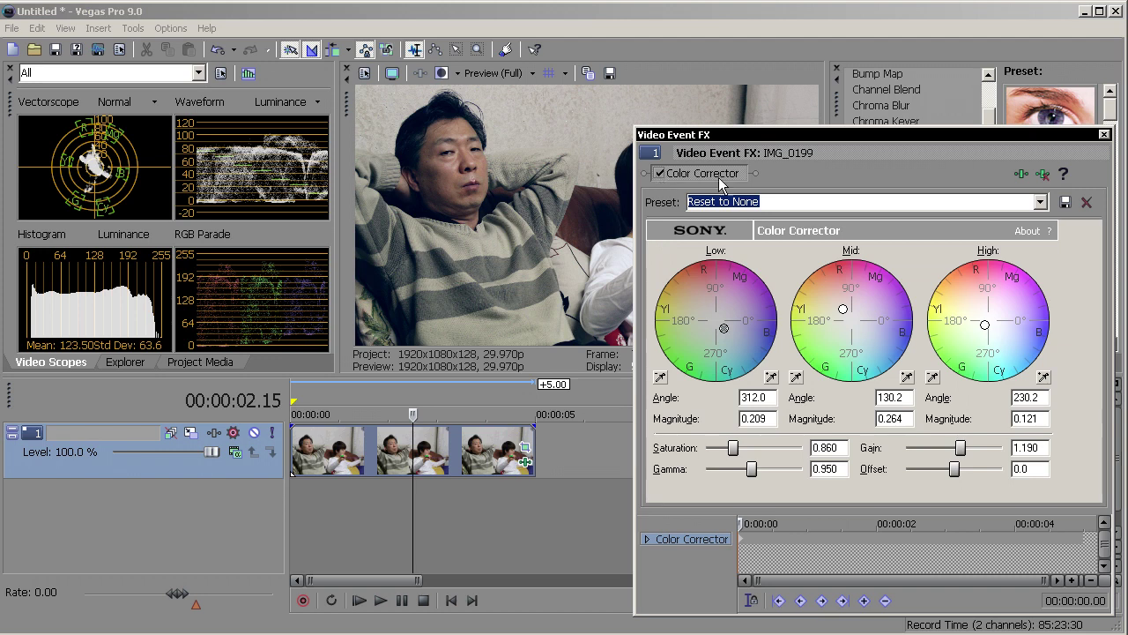
{"action": "left_click_drag", "start_coordinate": [918, 136], "coordinate": [664, 158]}
{"action": "left_click", "coordinate": [851, 155]}
Cut the photo's crop height down to a 2,160-high widescreen band in Event Pan/Crop.
{"action": "right_click", "coordinate": [452, 459]}
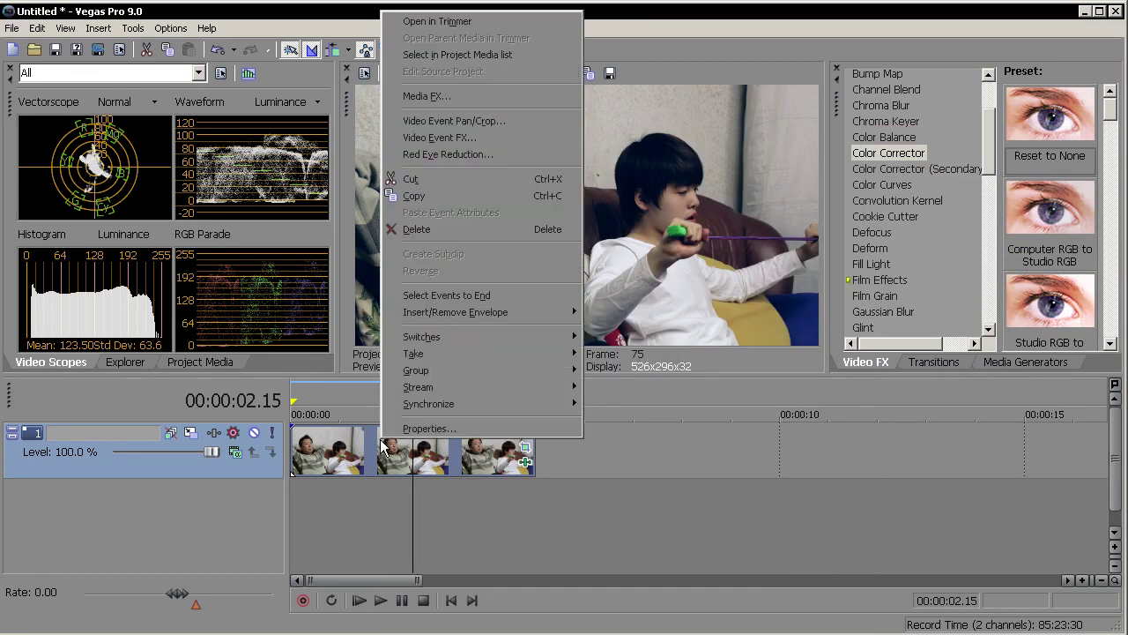
{"action": "left_click", "coordinate": [435, 453]}
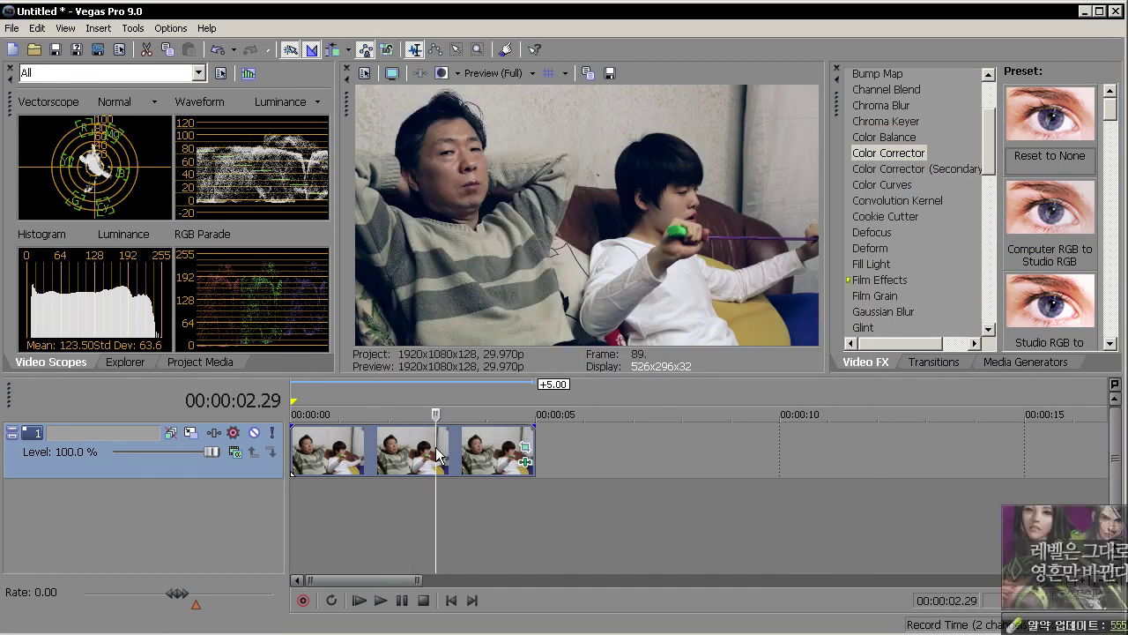
{"action": "left_click", "coordinate": [524, 455]}
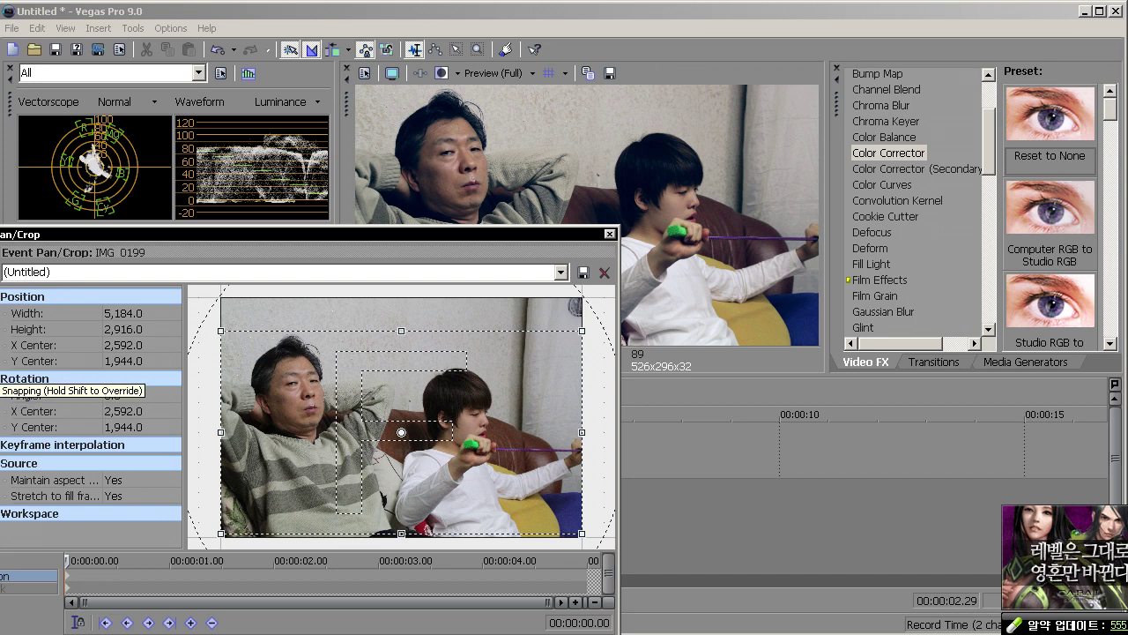
{"action": "left_click_drag", "start_coordinate": [416, 330], "coordinate": [419, 355]}
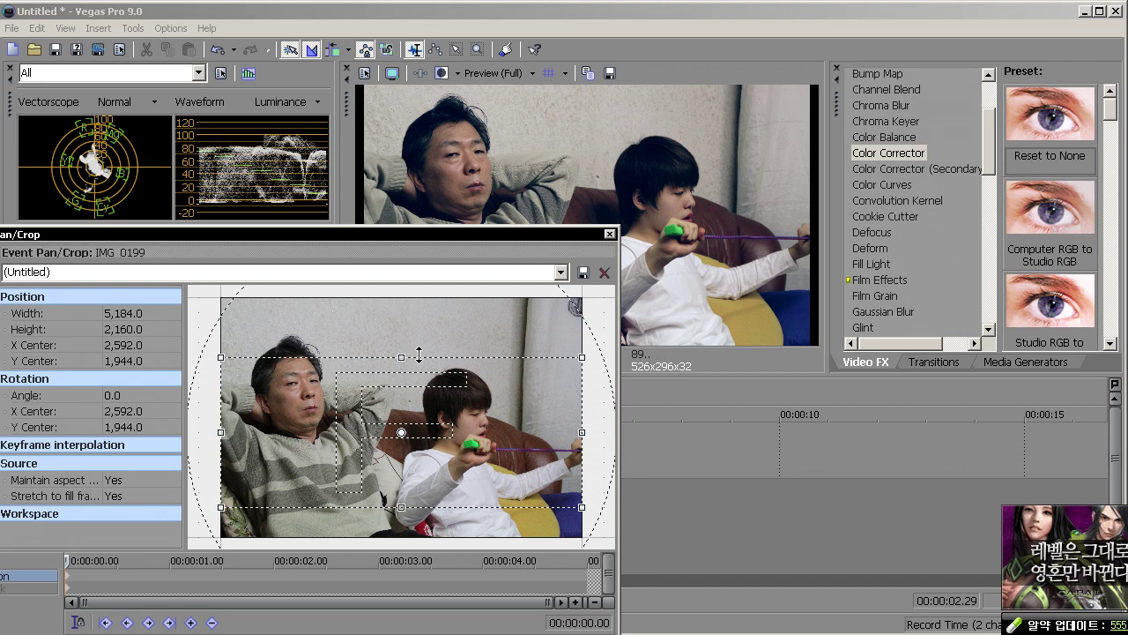
Reposition the 5,184×2,160 band vertically to Y center 1,753.3, checking the safe-area guides.
{"action": "right_click", "coordinate": [420, 386]}
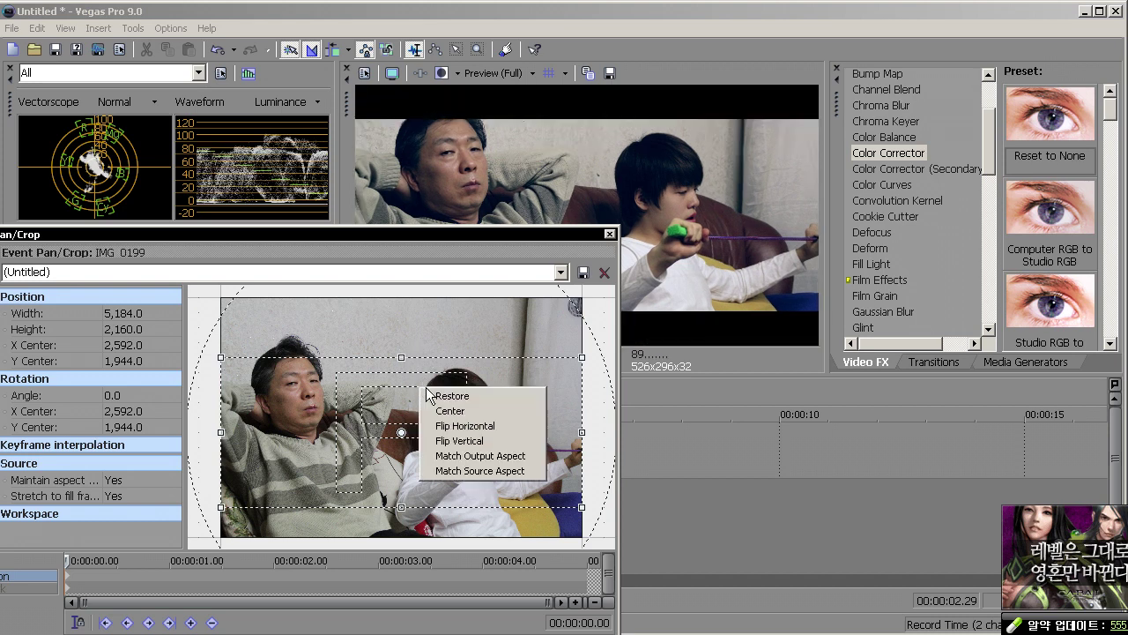
{"action": "left_click", "coordinate": [357, 291]}
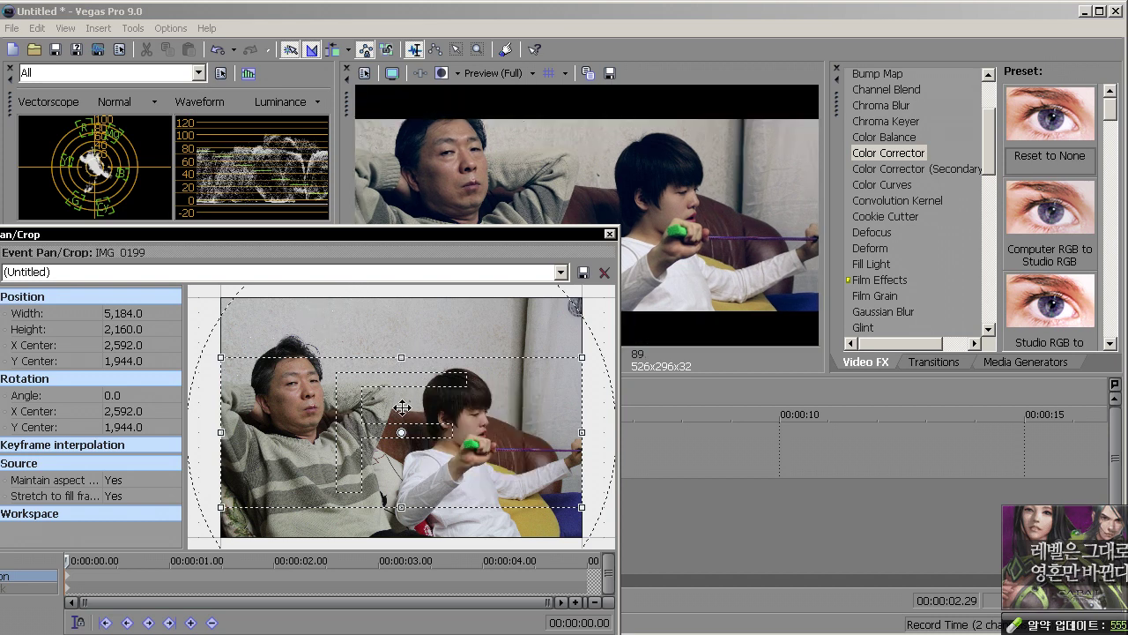
{"action": "left_click_drag", "start_coordinate": [431, 434], "coordinate": [431, 419]}
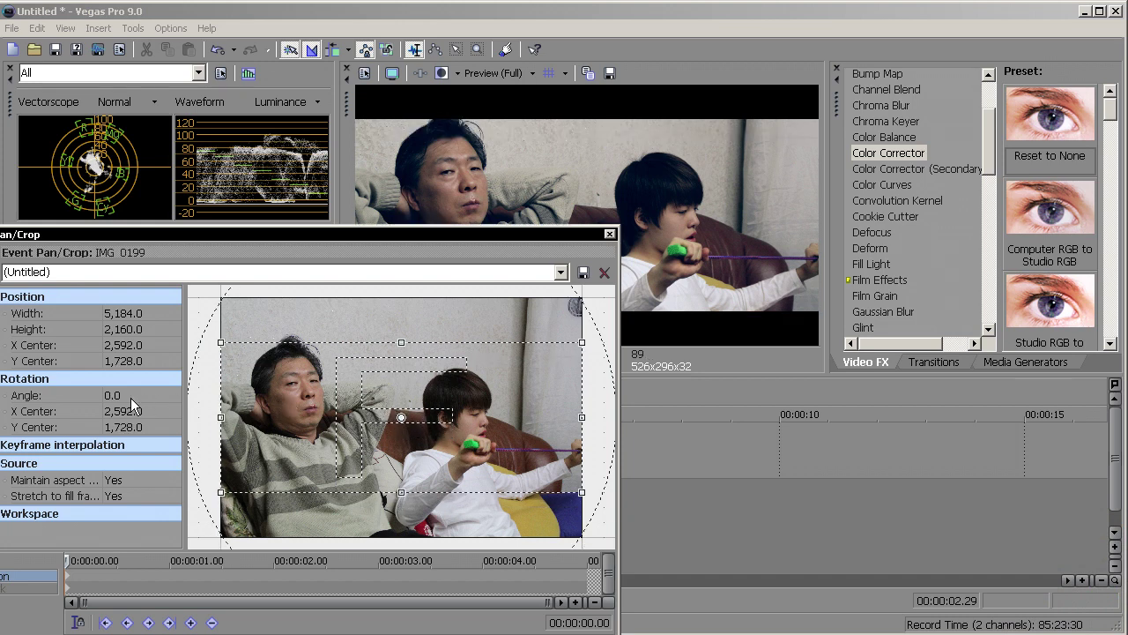
{"action": "left_click_drag", "start_coordinate": [323, 405], "coordinate": [323, 412]}
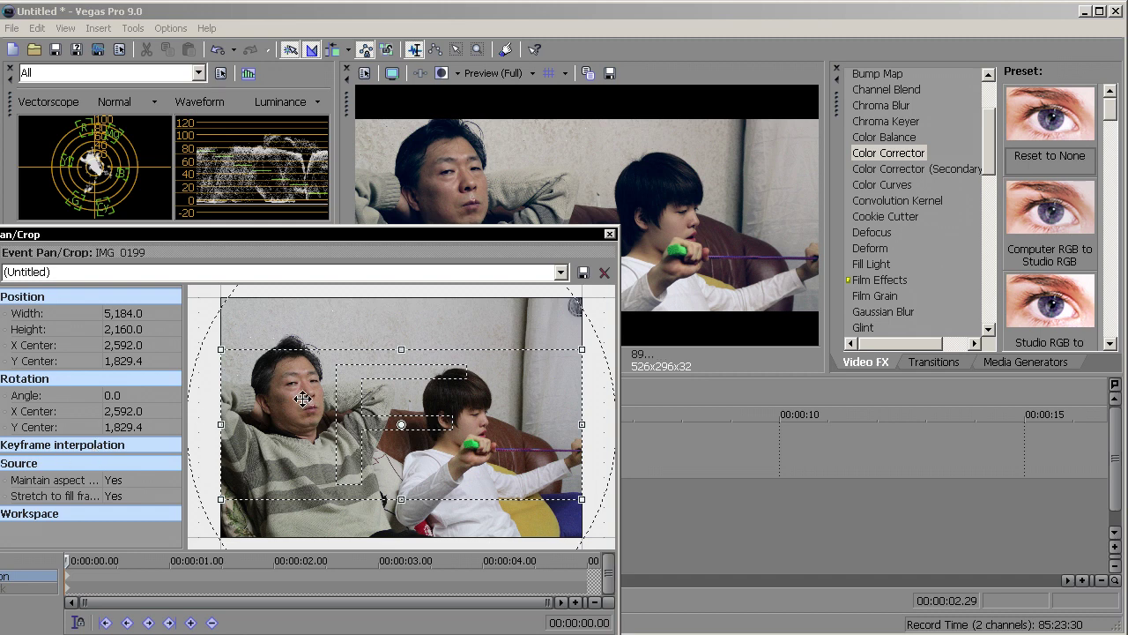
{"action": "left_click_drag", "start_coordinate": [303, 398], "coordinate": [301, 393]}
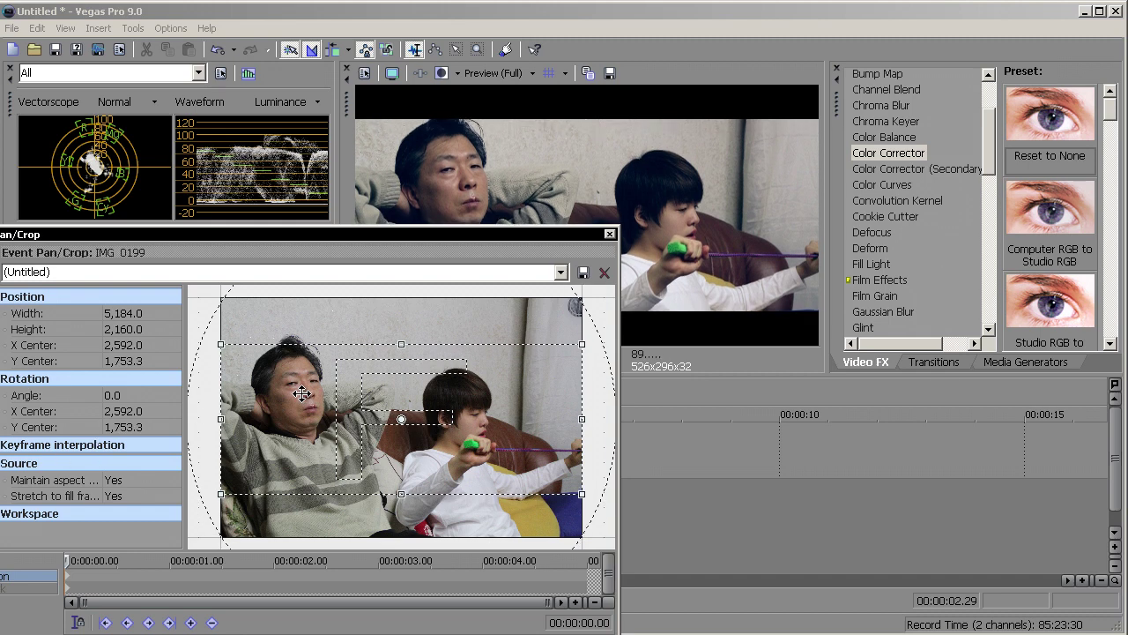
{"action": "left_click", "coordinate": [540, 77]}
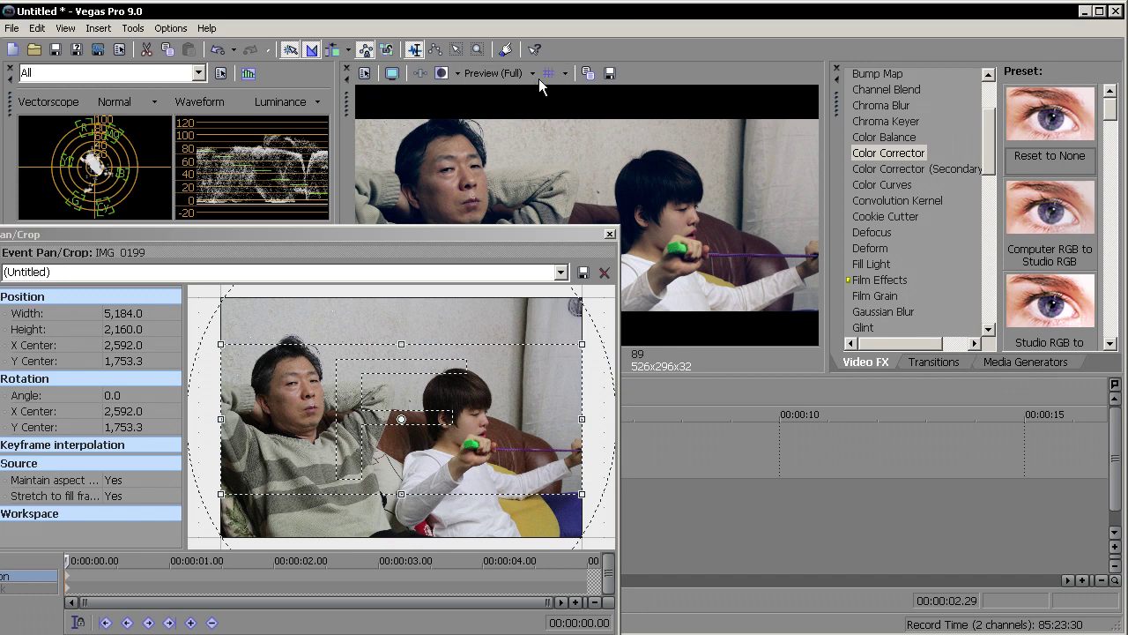
{"action": "left_click", "coordinate": [539, 78]}
Tilt the crop frame, then restore it to zero rotation.
{"action": "left_click_drag", "start_coordinate": [584, 329], "coordinate": [574, 348]}
{"action": "right_click", "coordinate": [493, 382]}
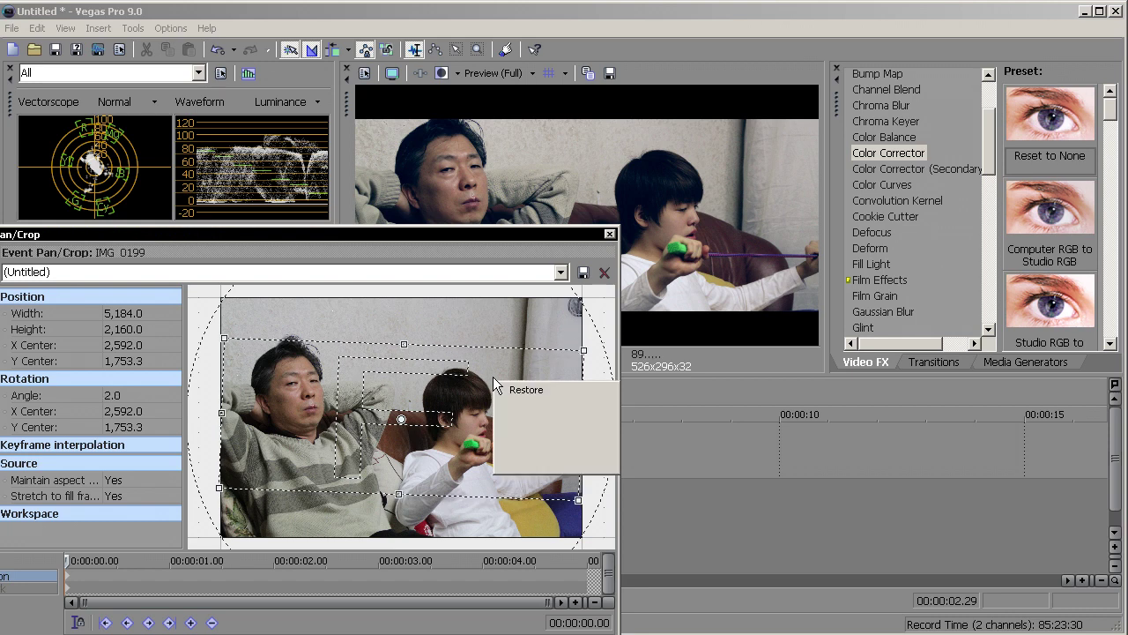
{"action": "left_click", "coordinate": [499, 386]}
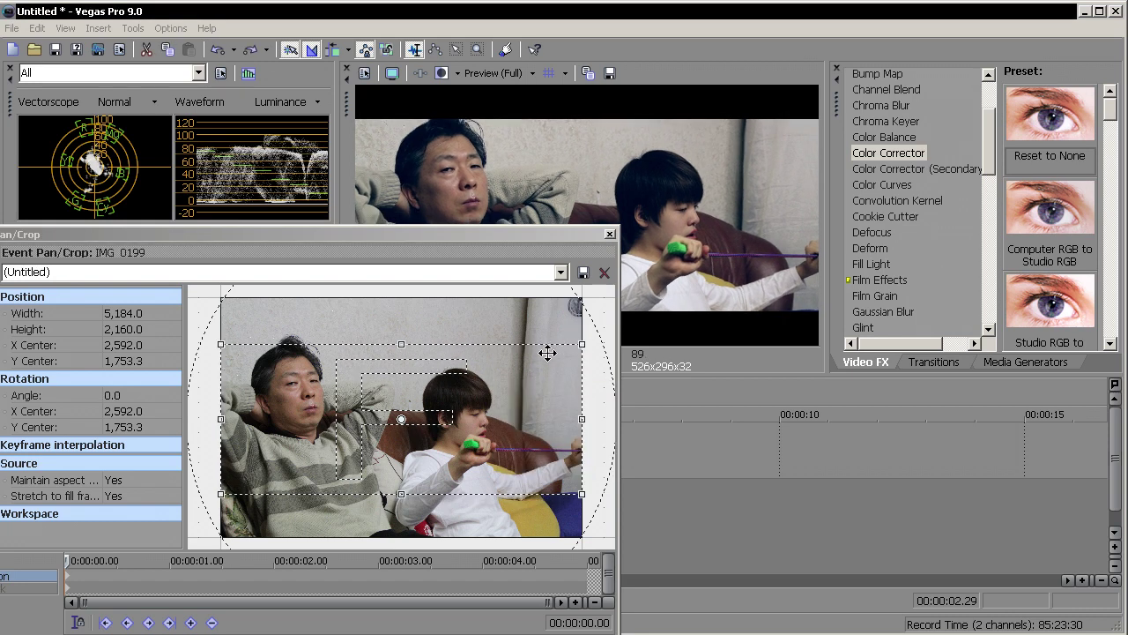
Tighten the crop to 4,297×1,790.4 centred at 2,427.3/1,639.3 and close Pan/Crop.
{"action": "left_click_drag", "start_coordinate": [582, 350], "coordinate": [563, 362]}
{"action": "key", "text": "ctrl+z"}
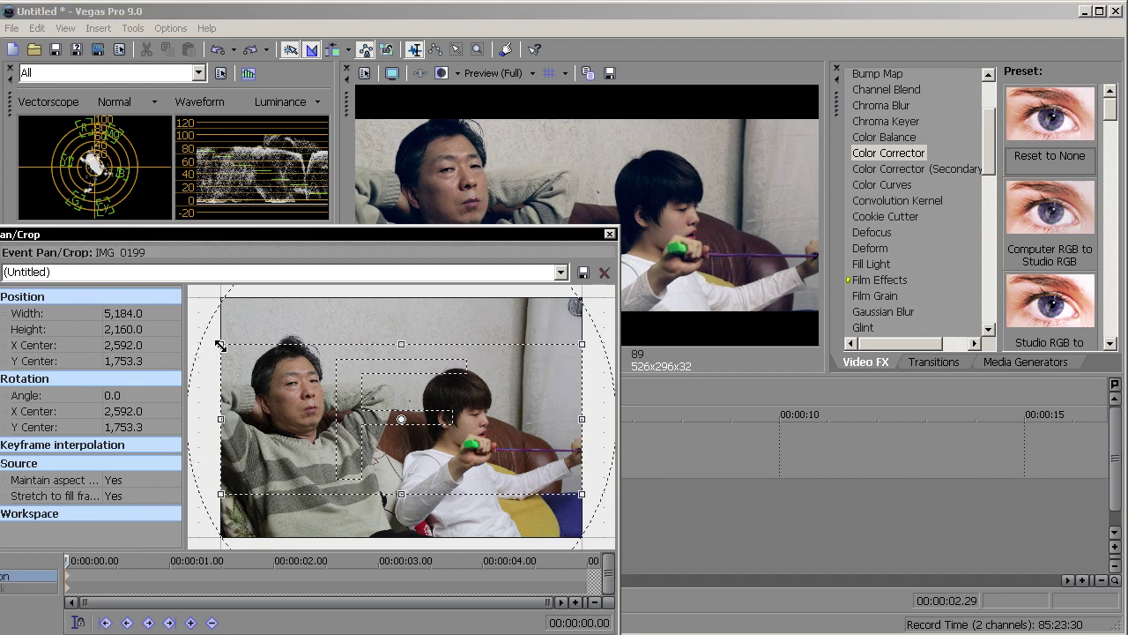
{"action": "left_click_drag", "start_coordinate": [220, 344], "coordinate": [251, 356]}
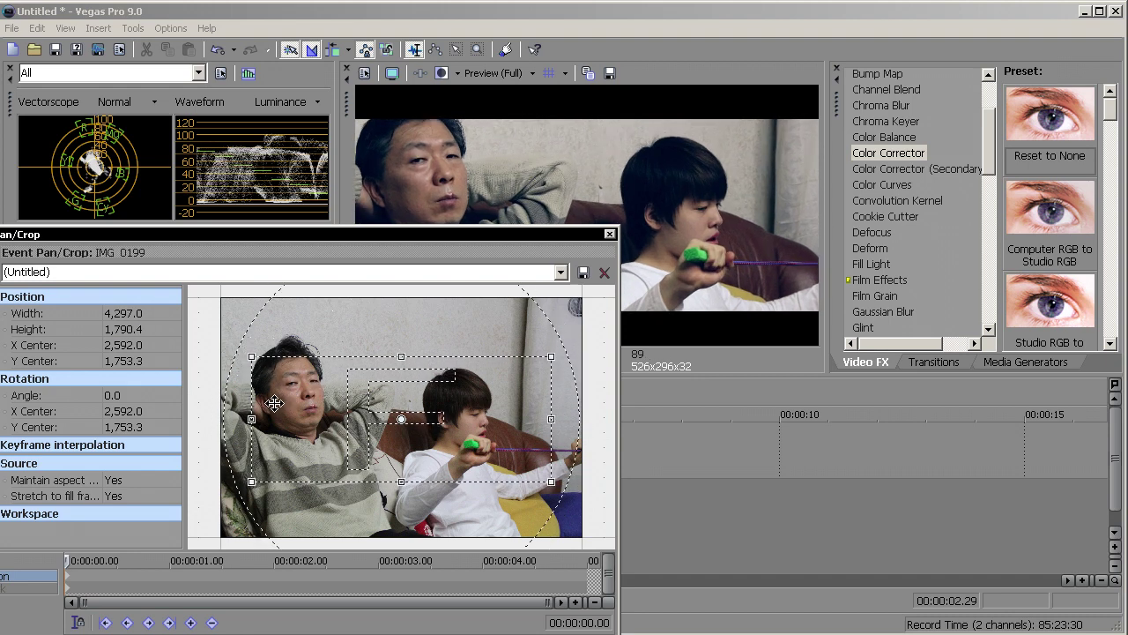
{"action": "left_click_drag", "start_coordinate": [274, 403], "coordinate": [274, 401]}
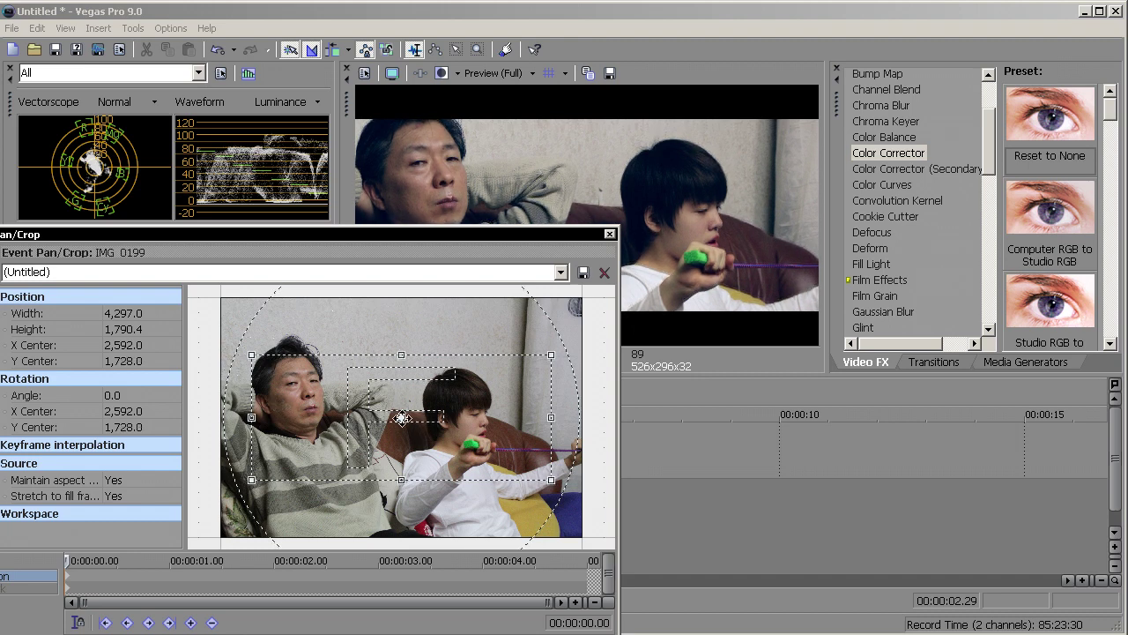
{"action": "left_click_drag", "start_coordinate": [396, 420], "coordinate": [383, 413]}
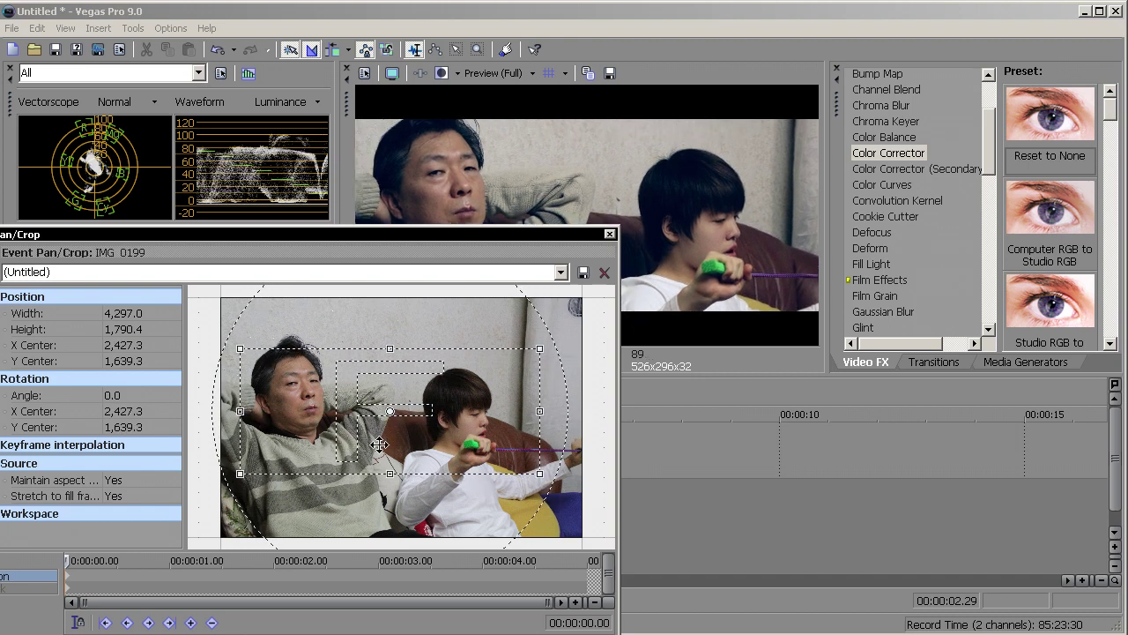
{"action": "left_click", "coordinate": [613, 236]}
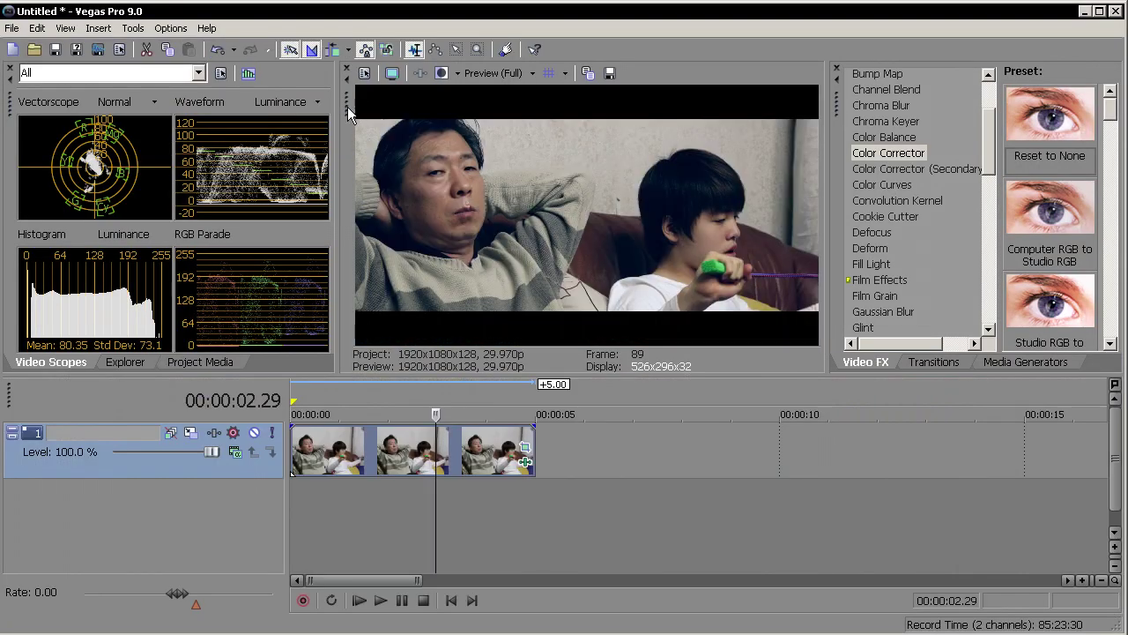
{"action": "mouse_move", "coordinate": [321, 122]}
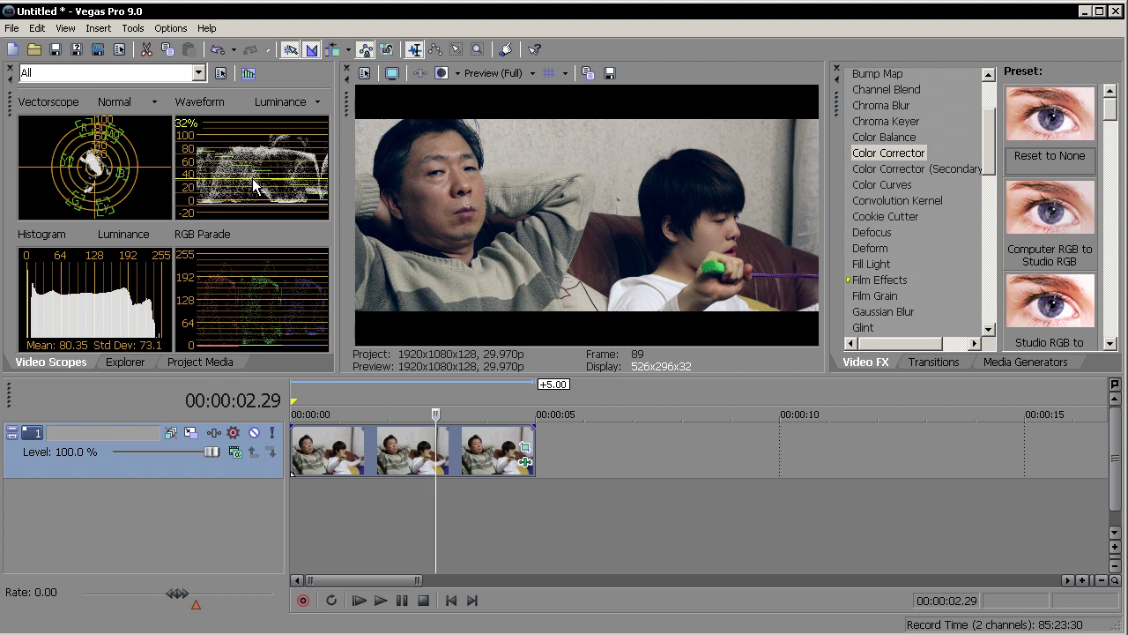
{"action": "left_click", "coordinate": [389, 457]}
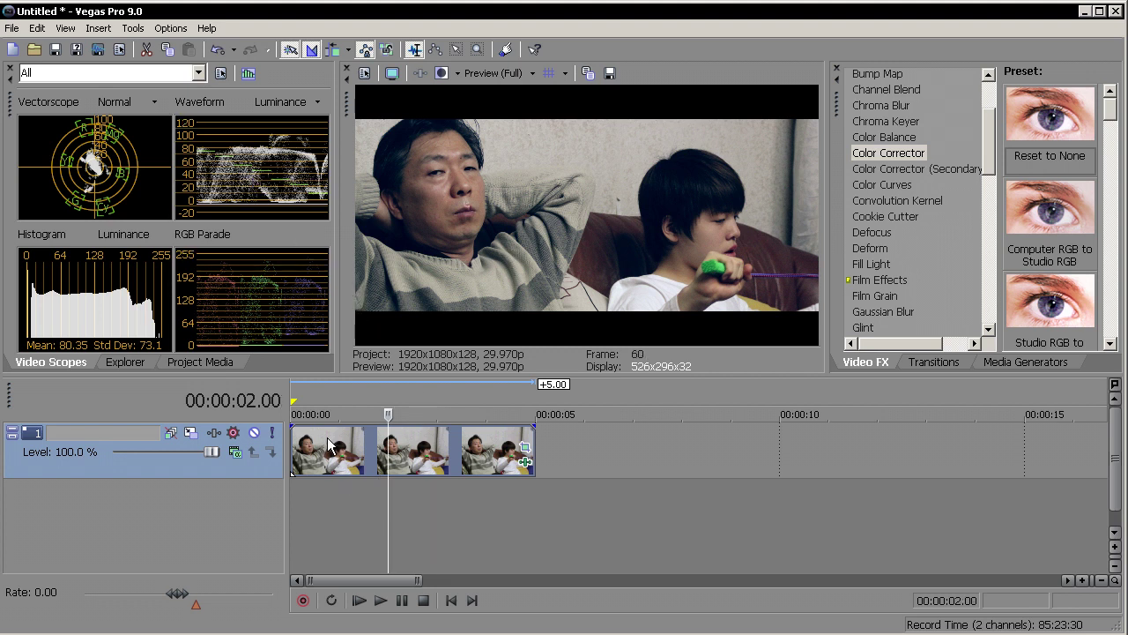
{"action": "left_click", "coordinate": [471, 75]}
{"action": "mouse_move", "coordinate": [508, 113]}
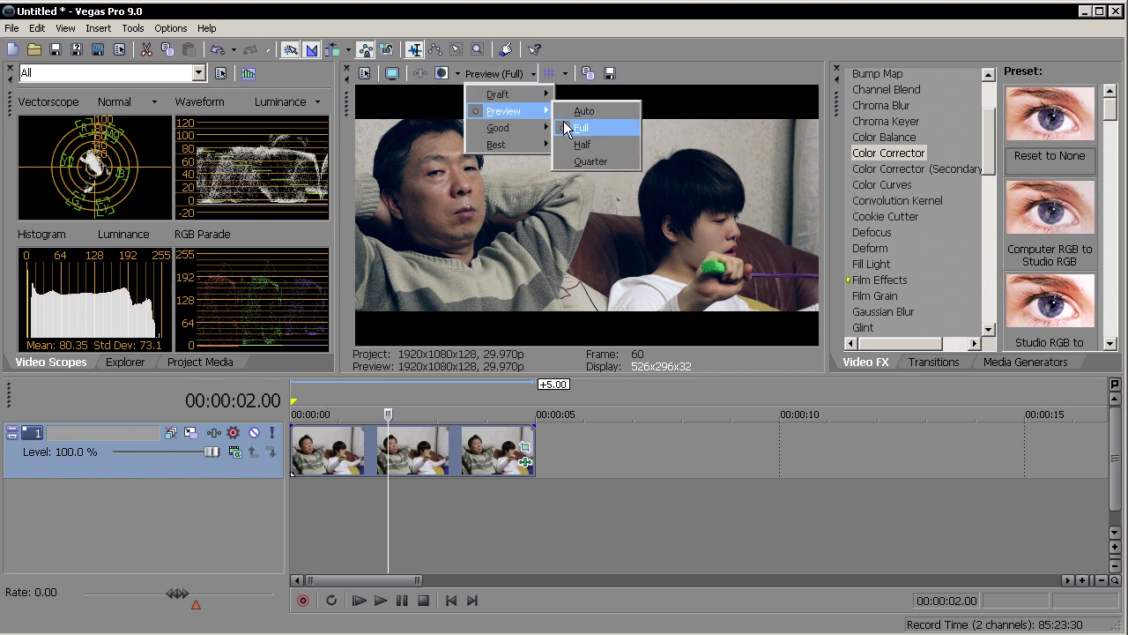